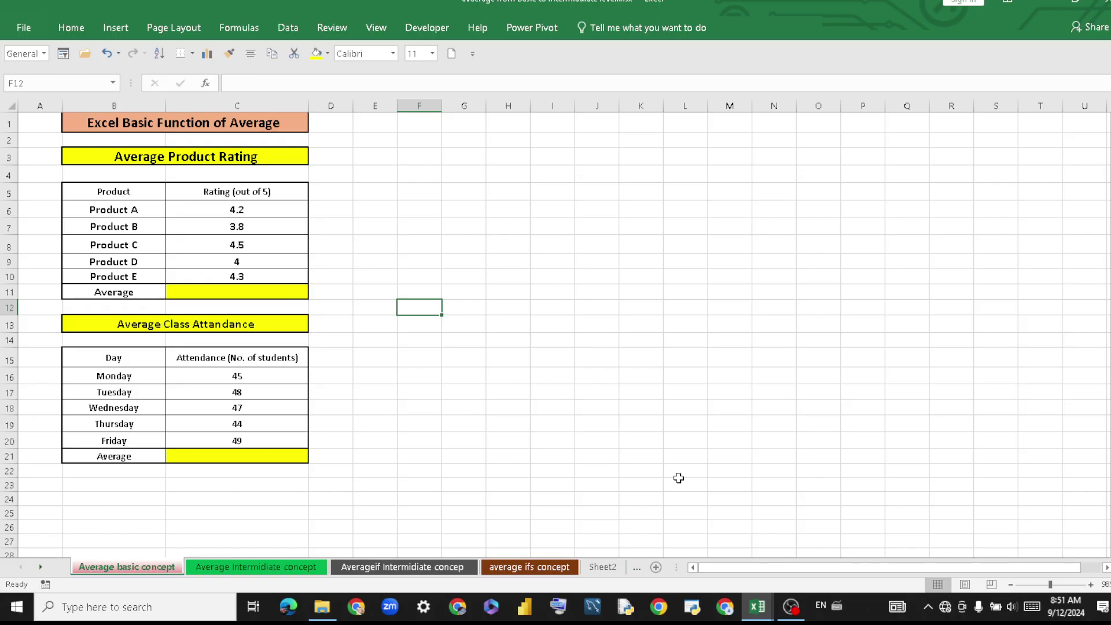
# Calculate the average product rating in C11 with the AVERAGE function over C6:C10
pyautogui.click(1052, 584)
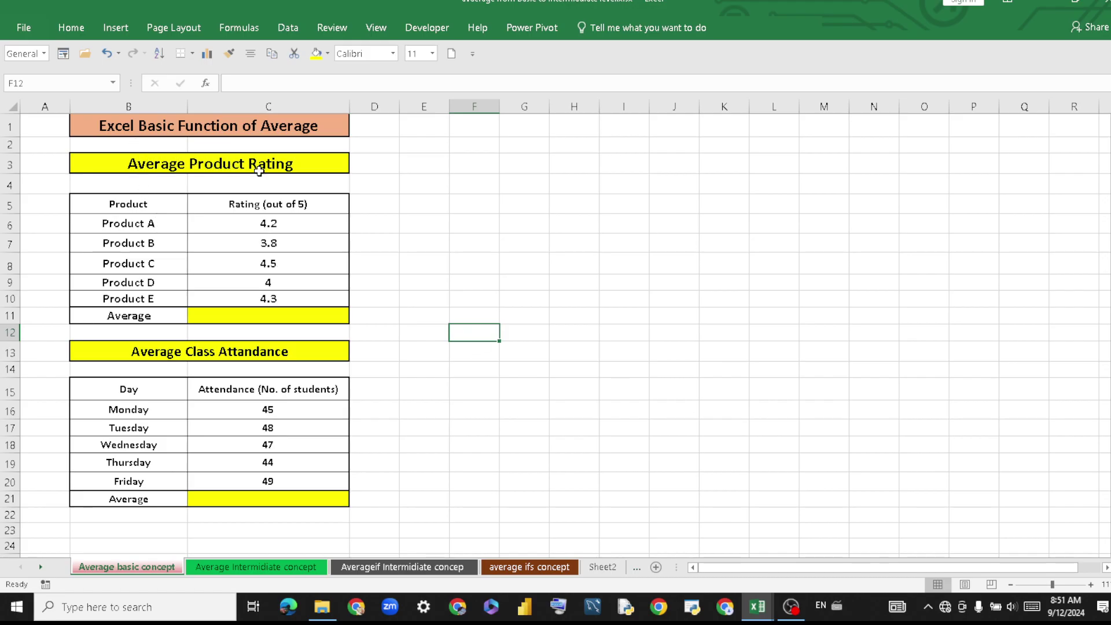
pyautogui.click(168, 165)
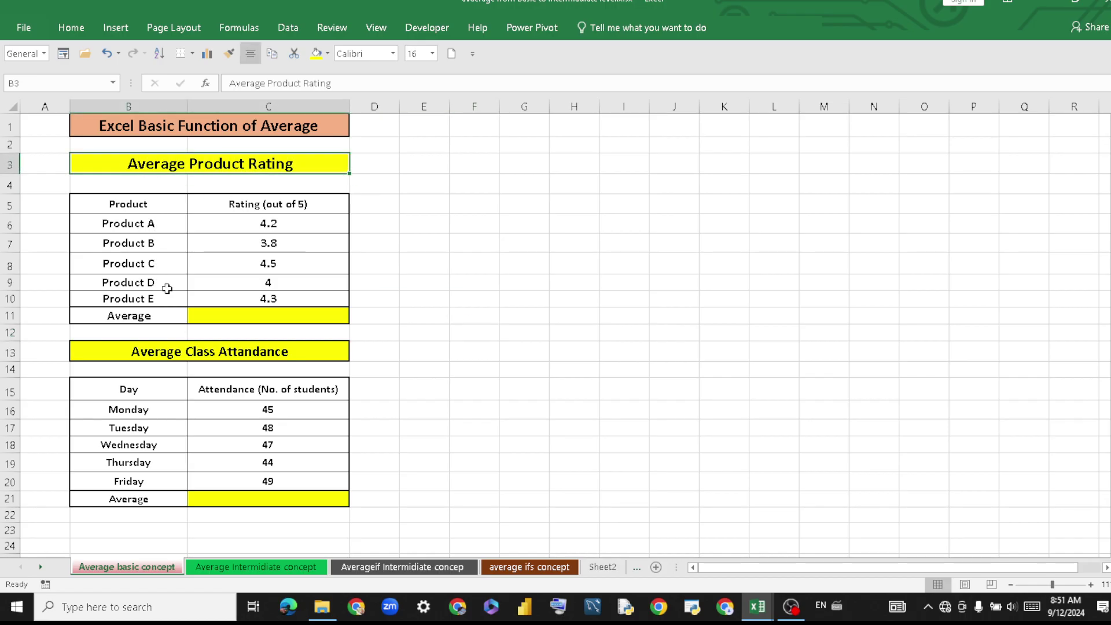
pyautogui.doubleClick(306, 317)
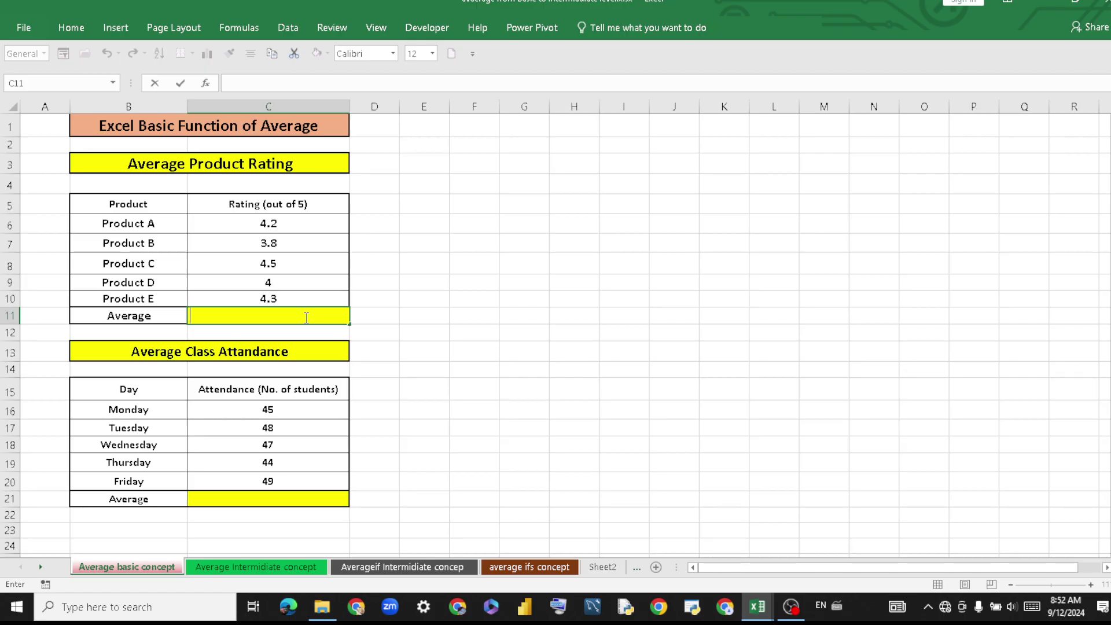
pyautogui.write('=aver')
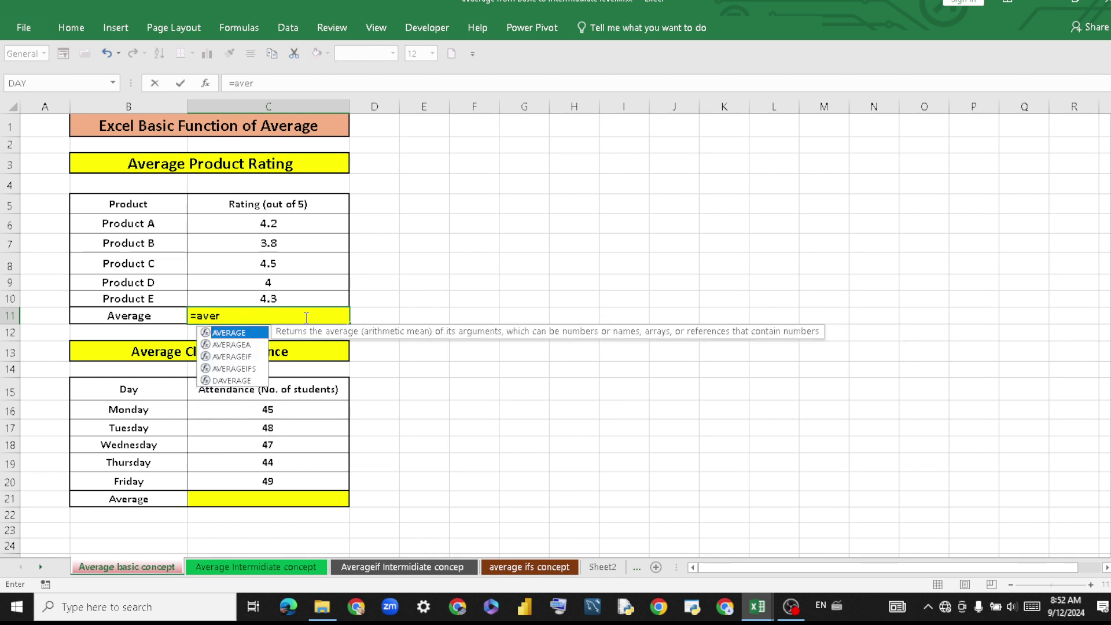
pyautogui.doubleClick(259, 339)
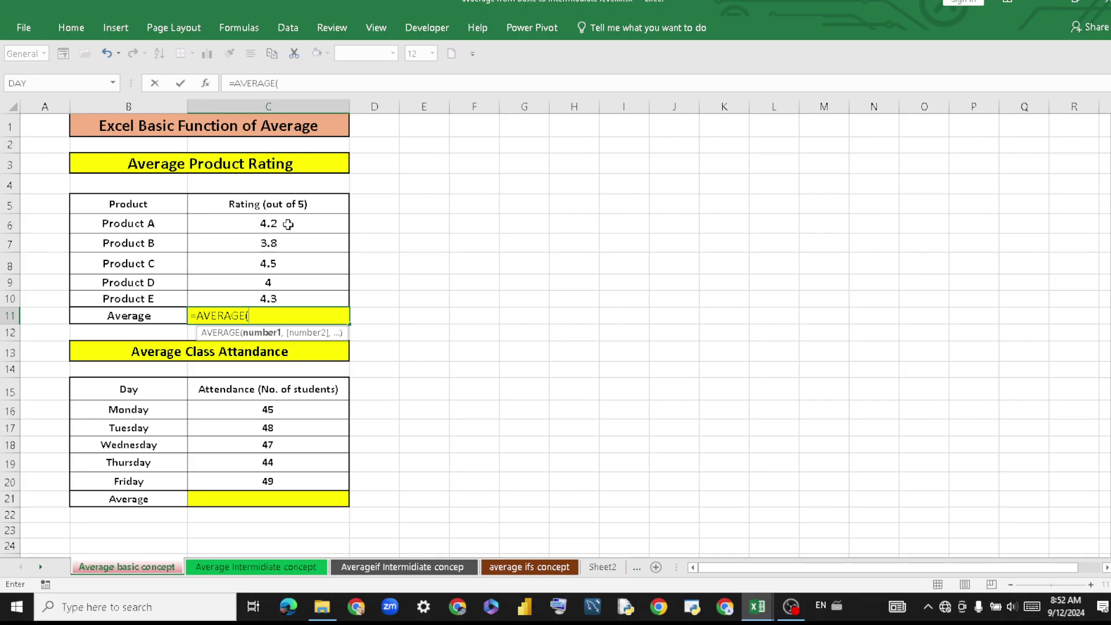
pyautogui.moveTo(288, 224); pyautogui.dragTo(295, 301)
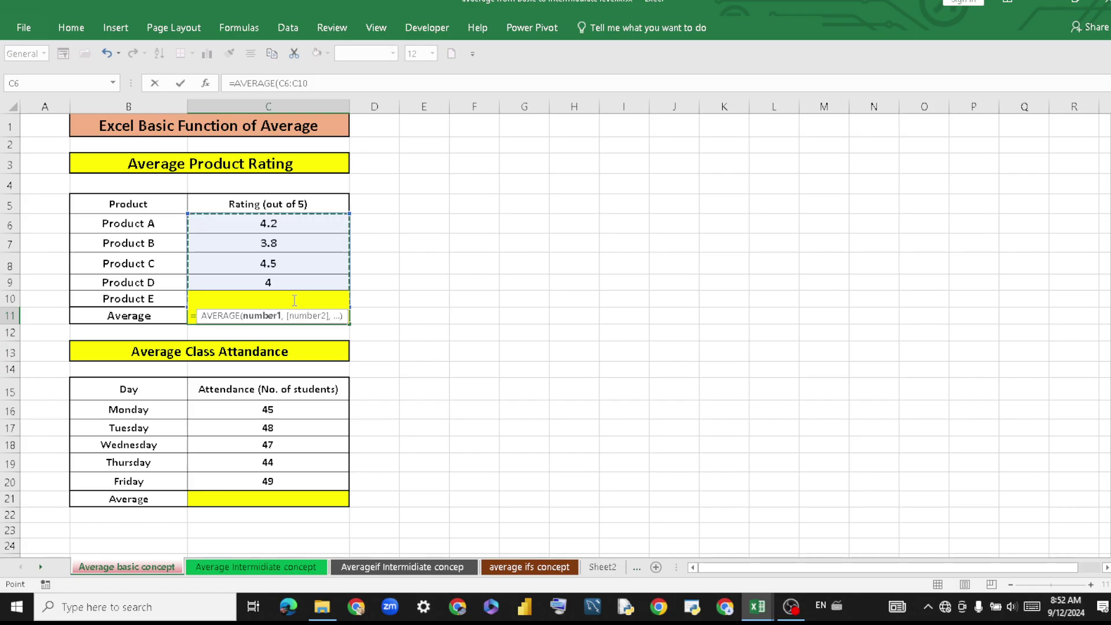
pyautogui.write(')')
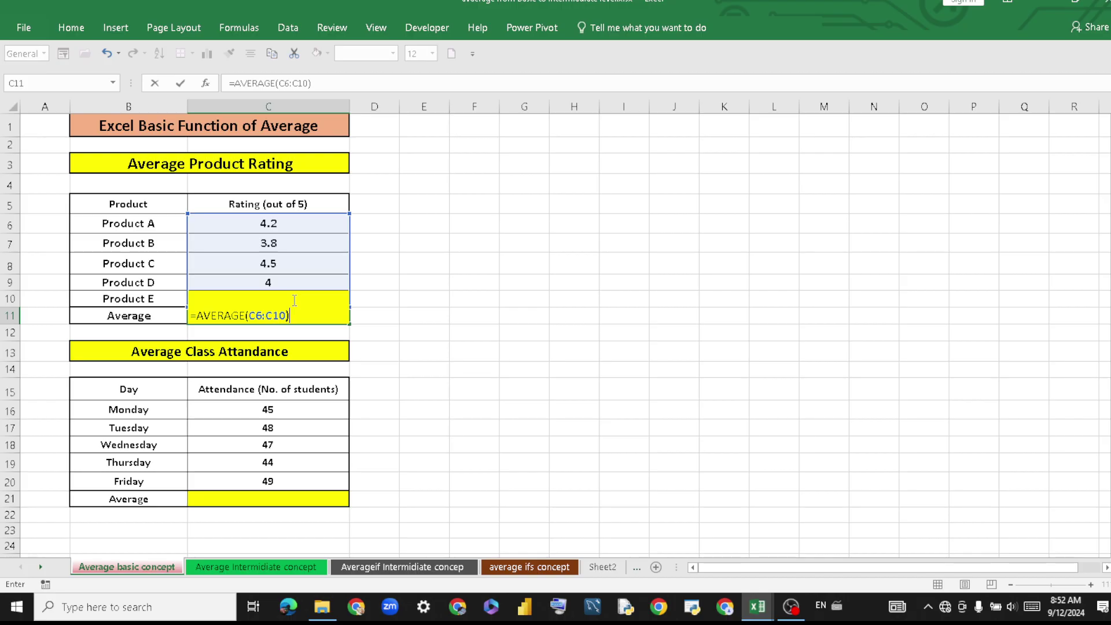
pyautogui.press('Return')
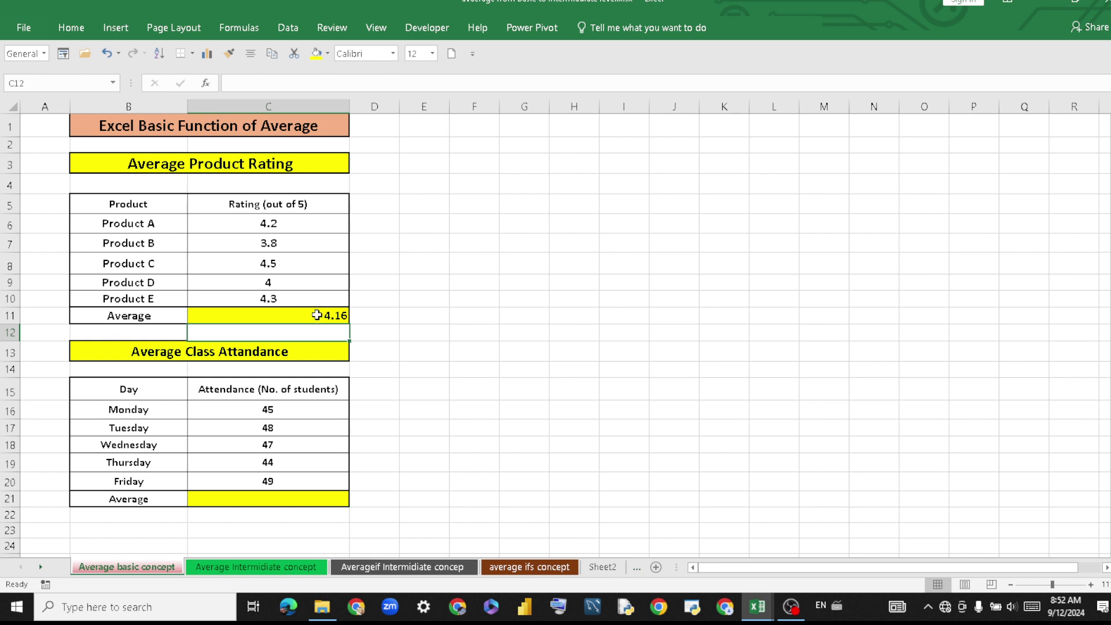
pyautogui.click(316, 314)
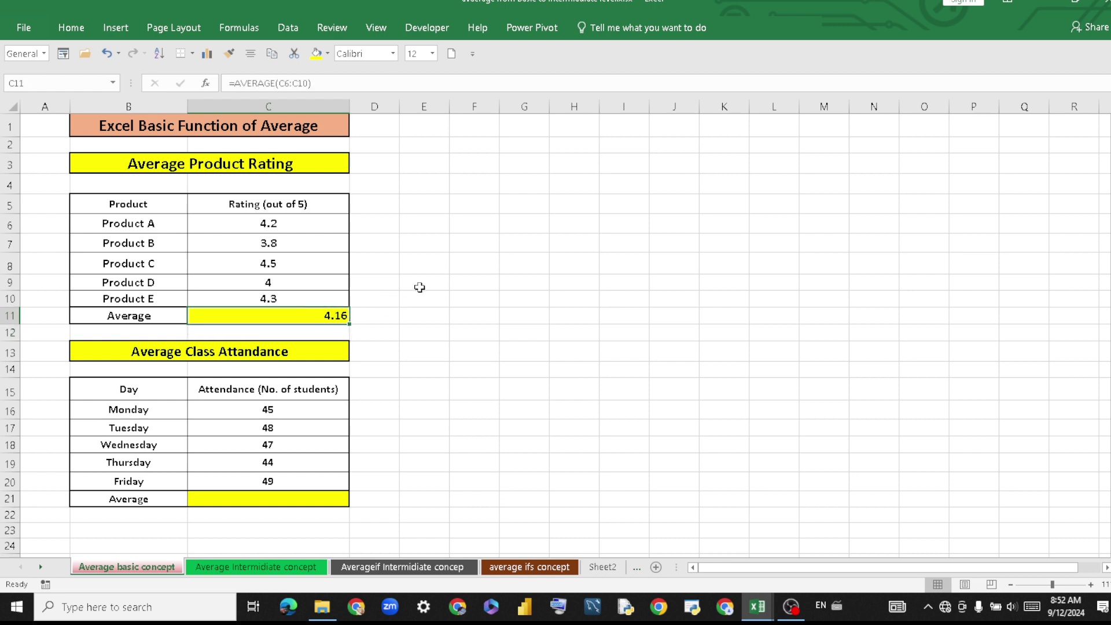
# Add up the five product ratings in E8 with the formula =C6+C7+C8+C9+C10
pyautogui.click(426, 263)
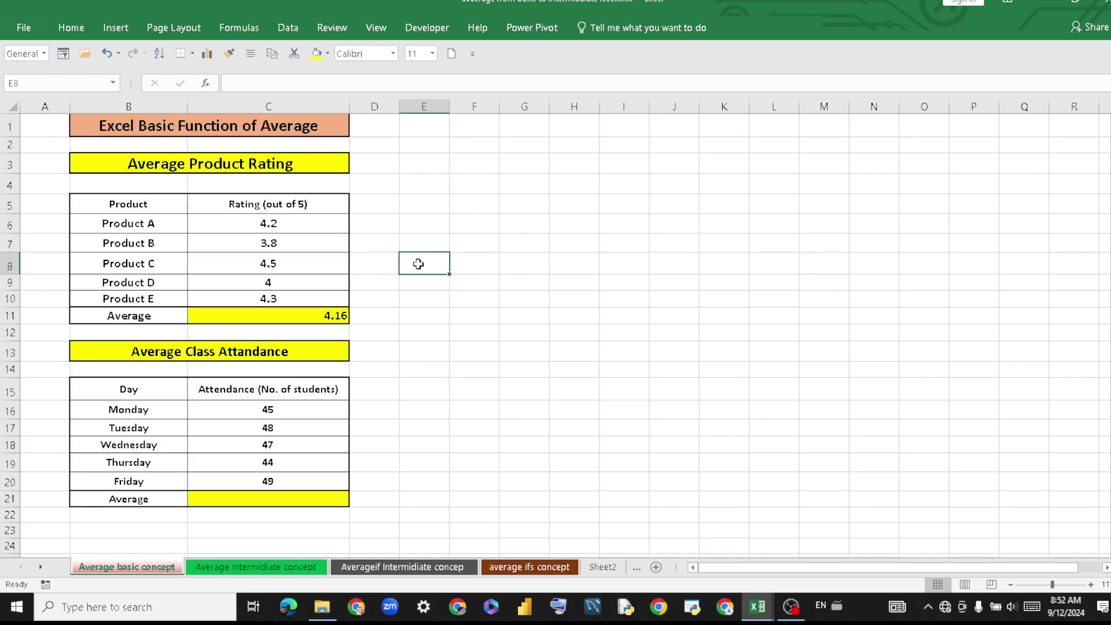
pyautogui.click(518, 320)
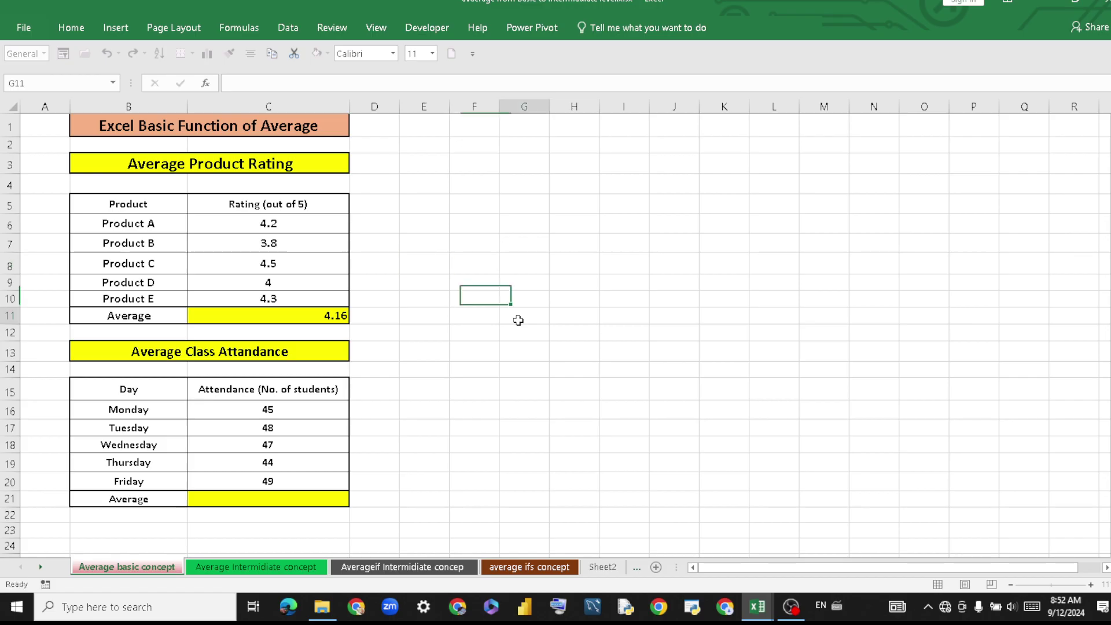
pyautogui.click(413, 258)
pyautogui.write('=')
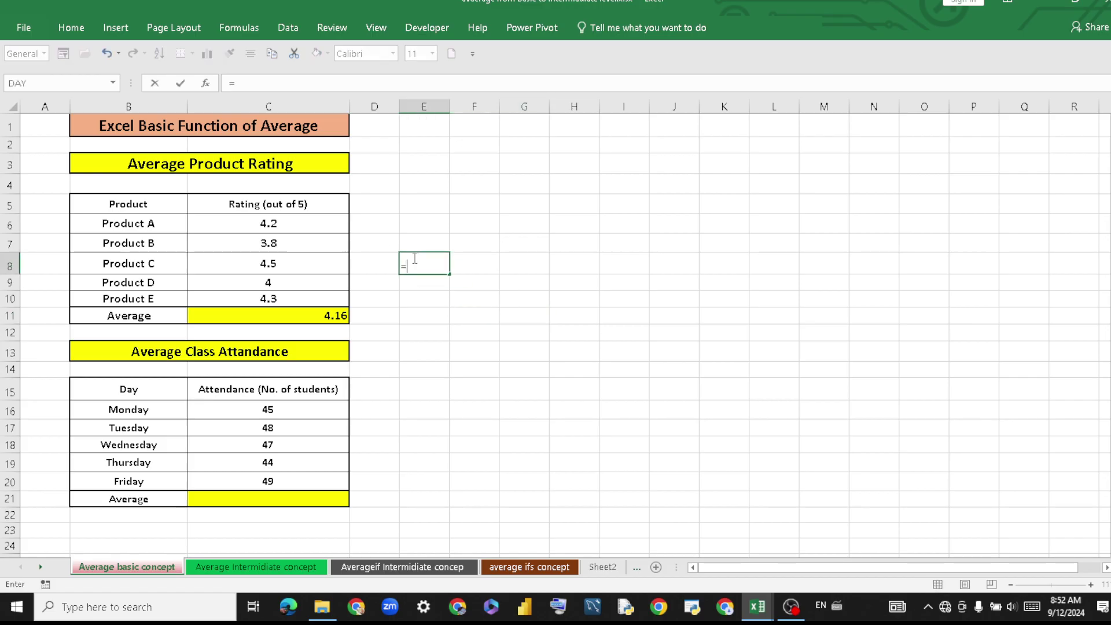
pyautogui.click(305, 224)
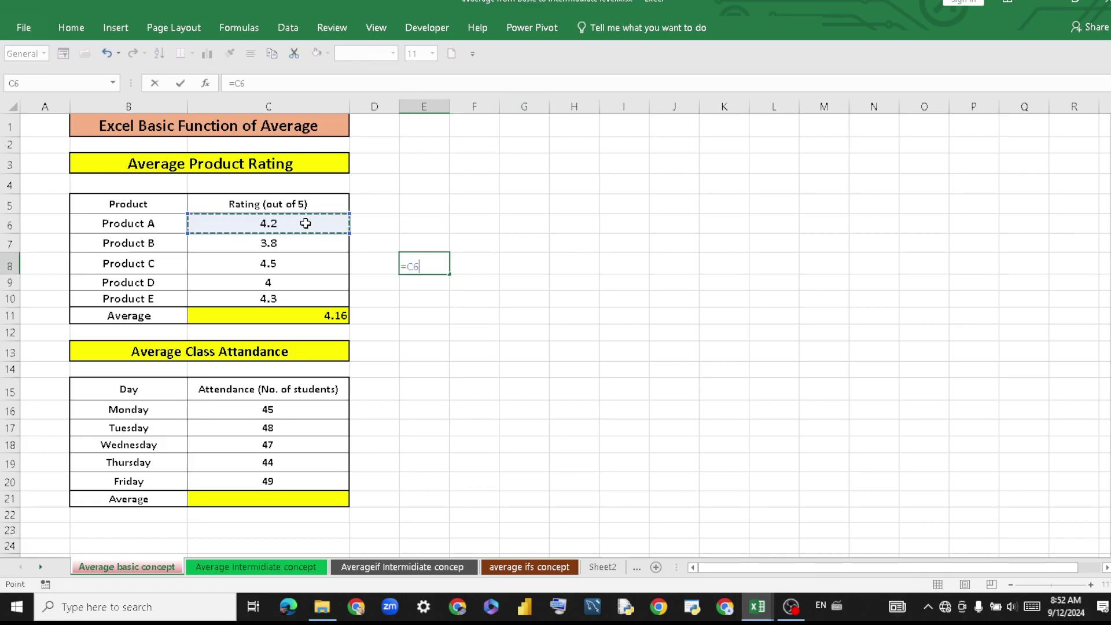
pyautogui.write('+')
pyautogui.click(318, 244)
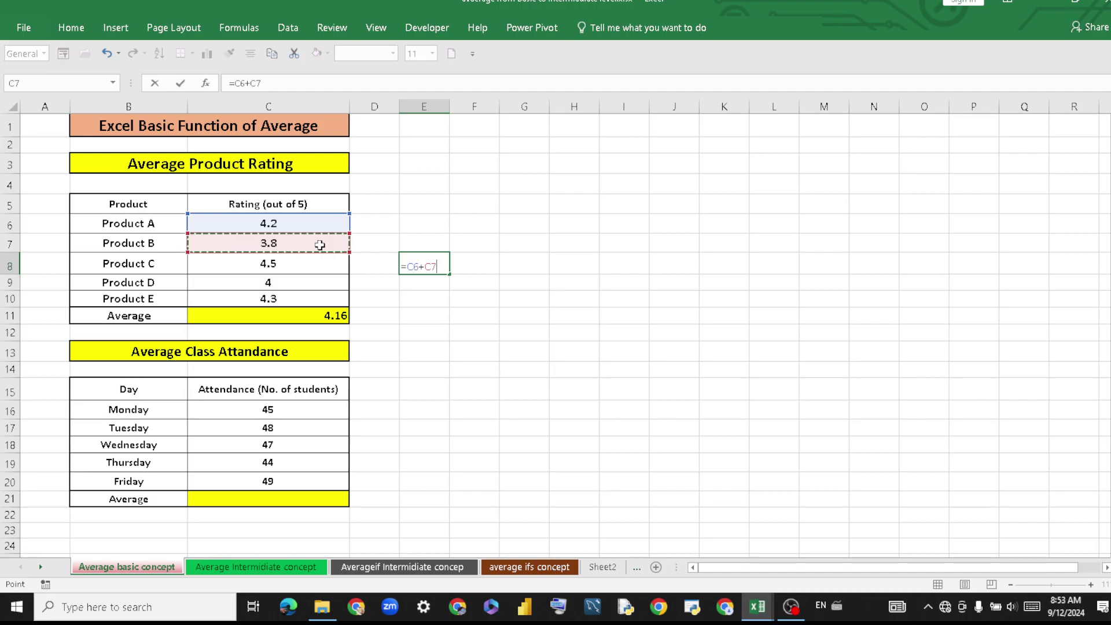
pyautogui.write('+')
pyautogui.click(320, 264)
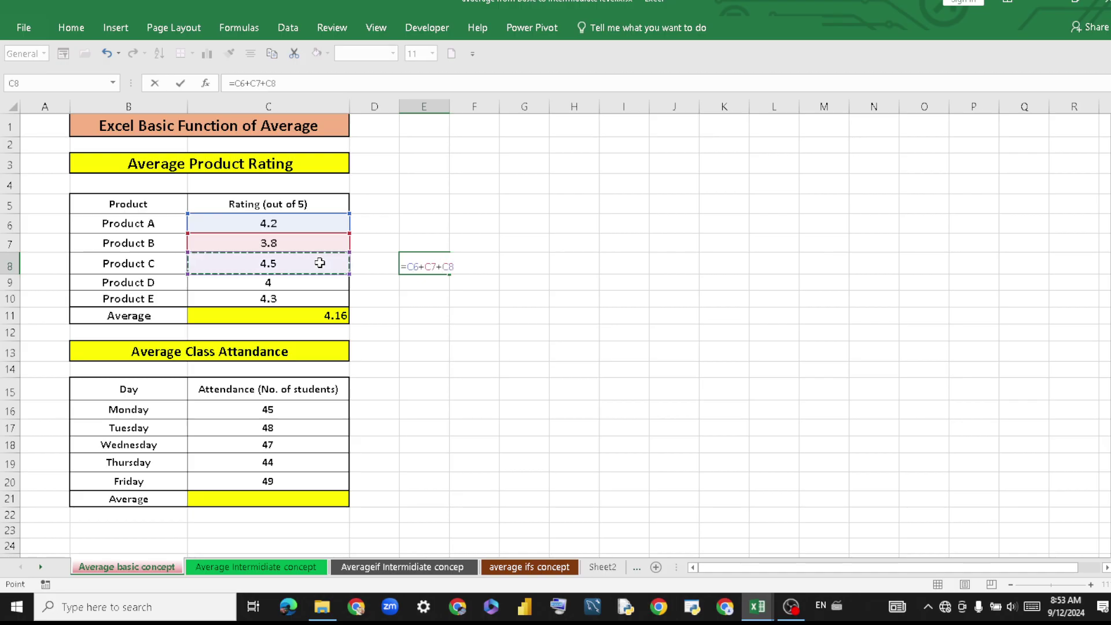
pyautogui.write('+')
pyautogui.click(321, 282)
pyautogui.write('+')
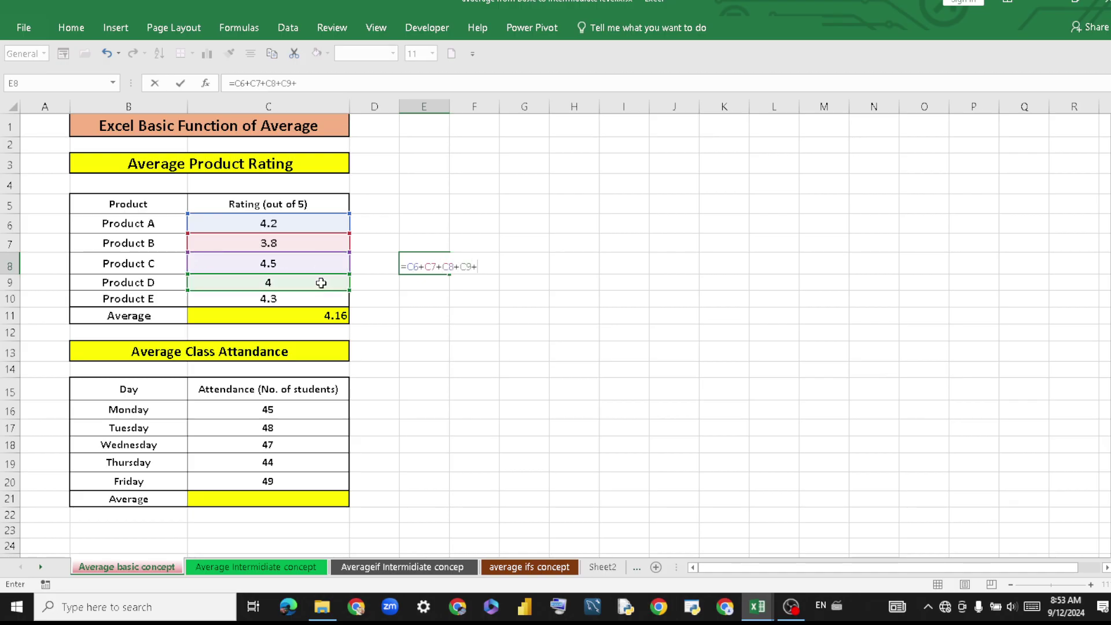
pyautogui.click(323, 301)
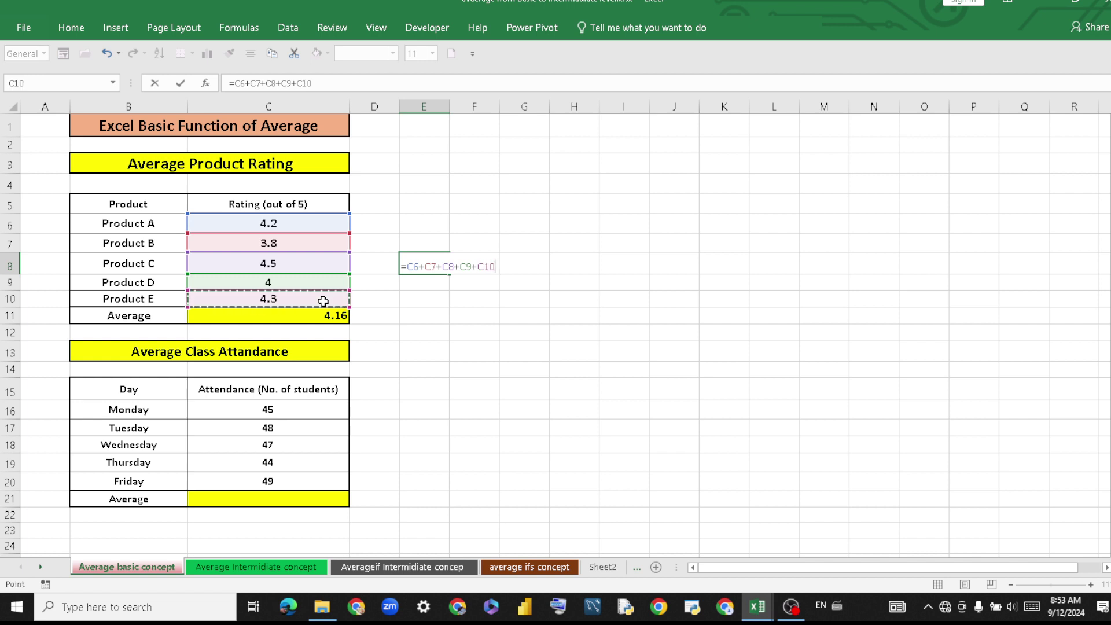
pyautogui.press('Return')
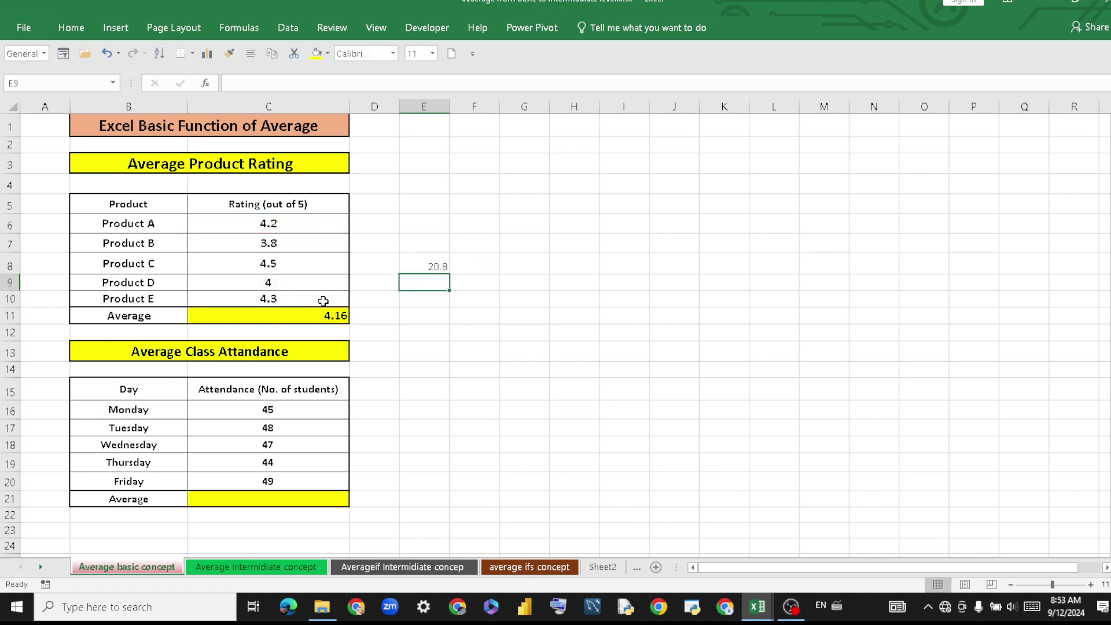
# Divide the ratings sum by the number of products in F8 with the formula =E8/5
pyautogui.click(461, 265)
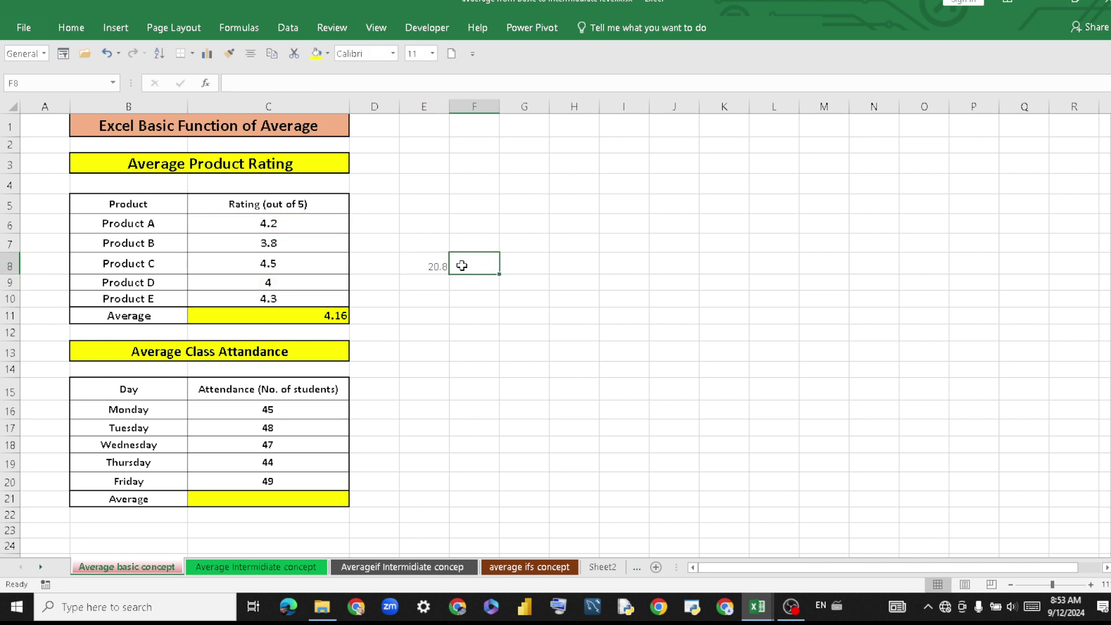
pyautogui.write('=')
pyautogui.click(432, 265)
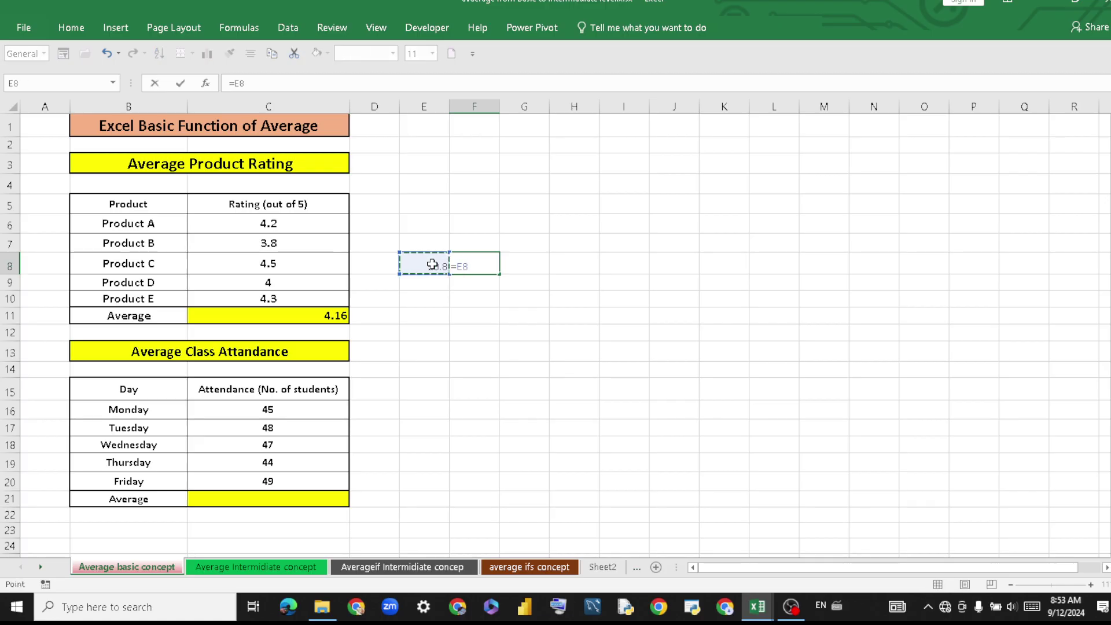
pyautogui.write('/')
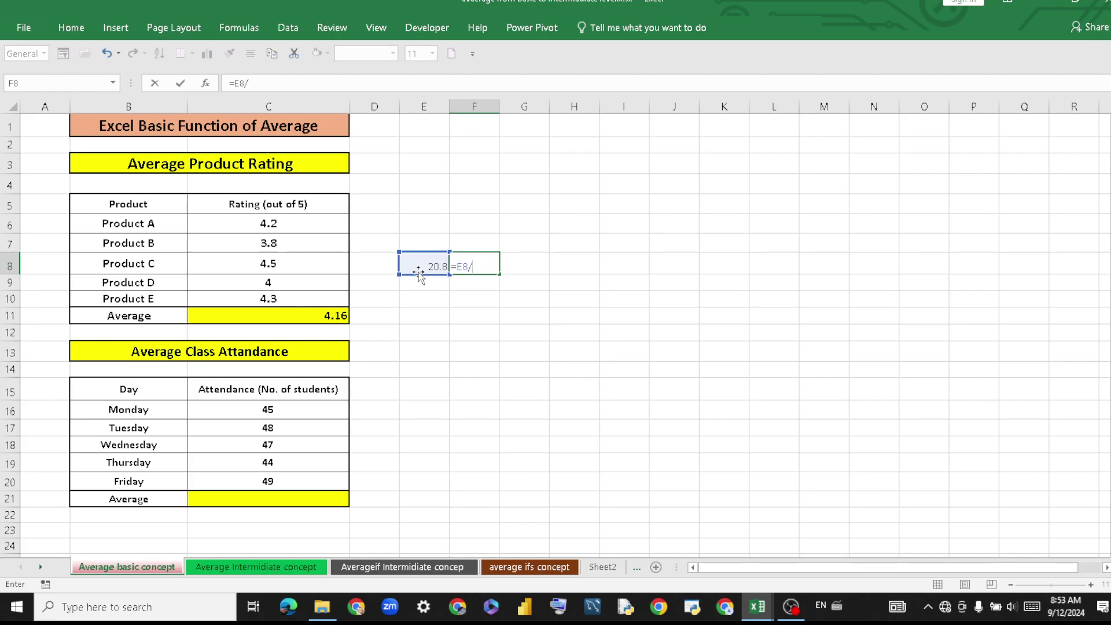
pyautogui.write('5')
pyautogui.press('Return')
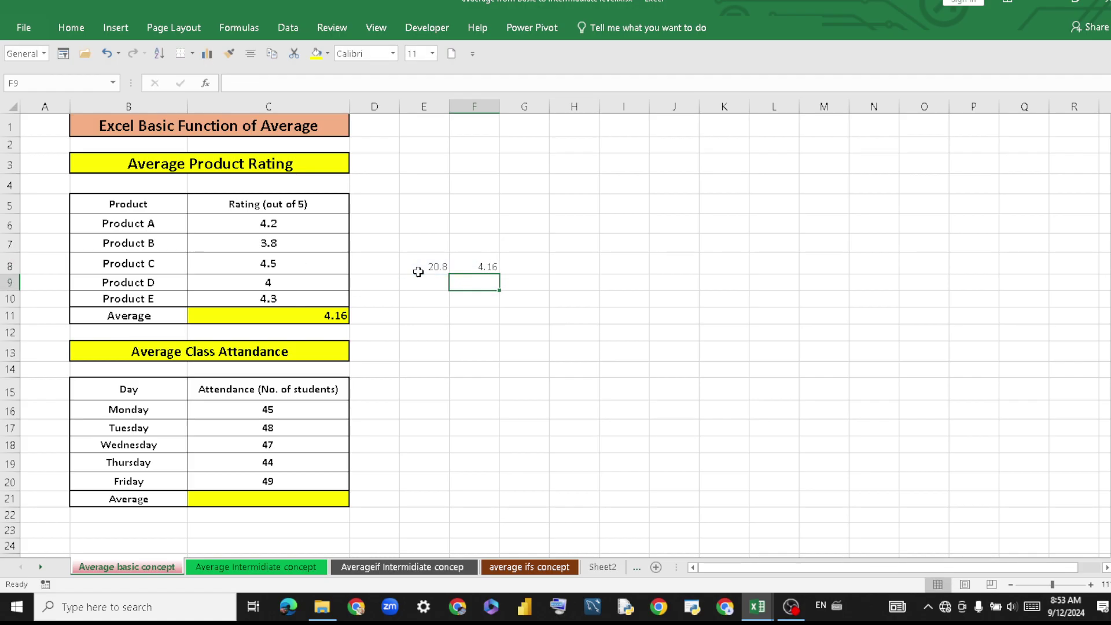
# Highlight the manually calculated average in F8 with yellow fill and widen column D slightly
pyautogui.click(486, 265)
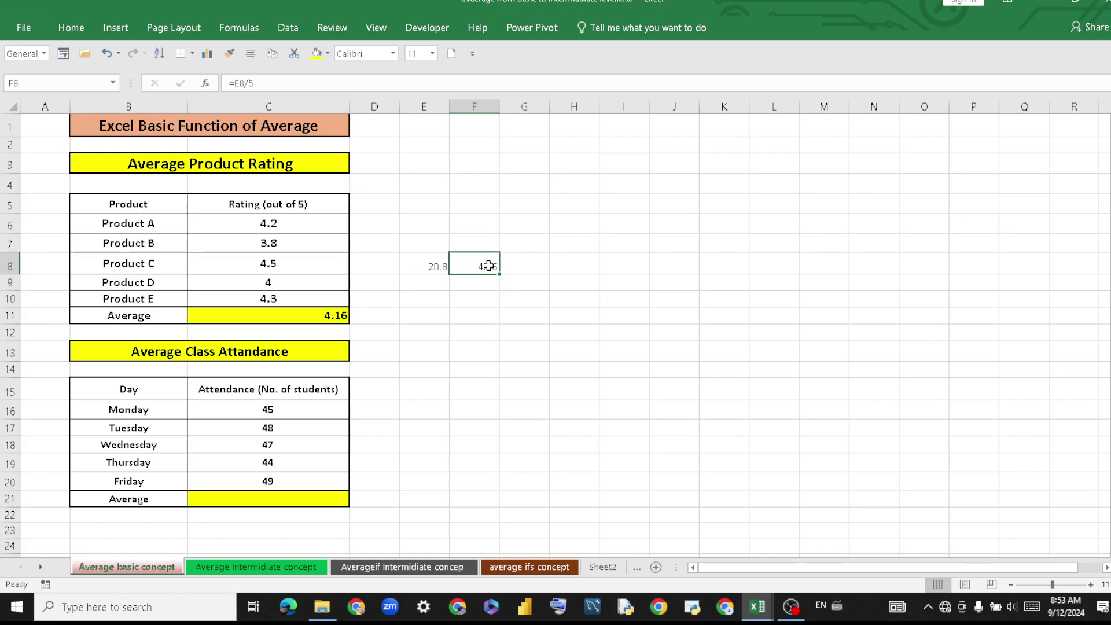
pyautogui.click(316, 53)
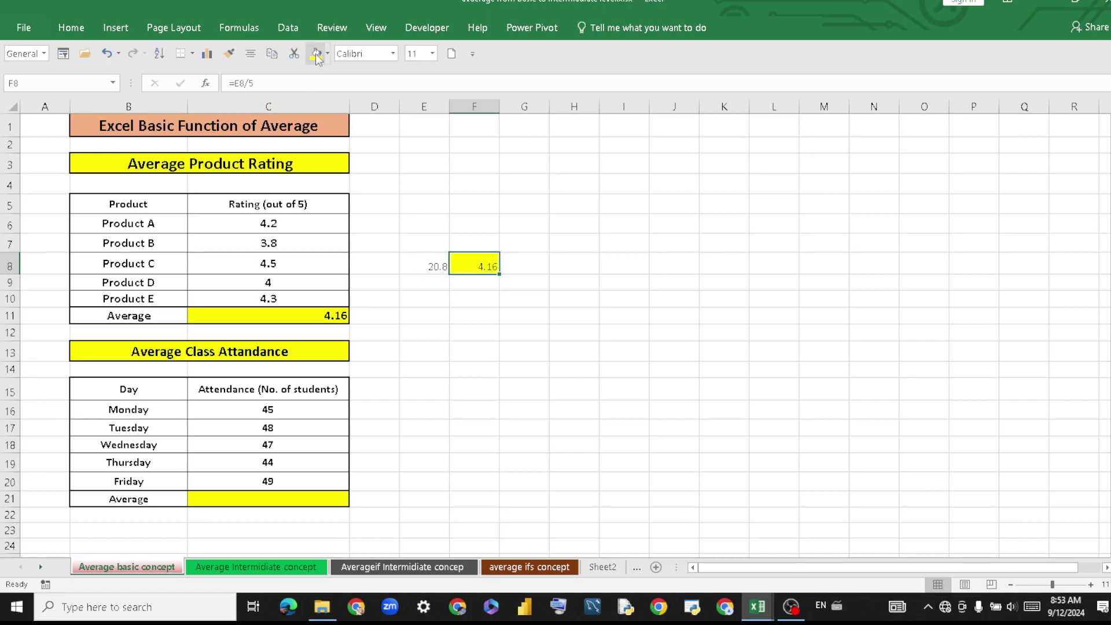
pyautogui.click(273, 316)
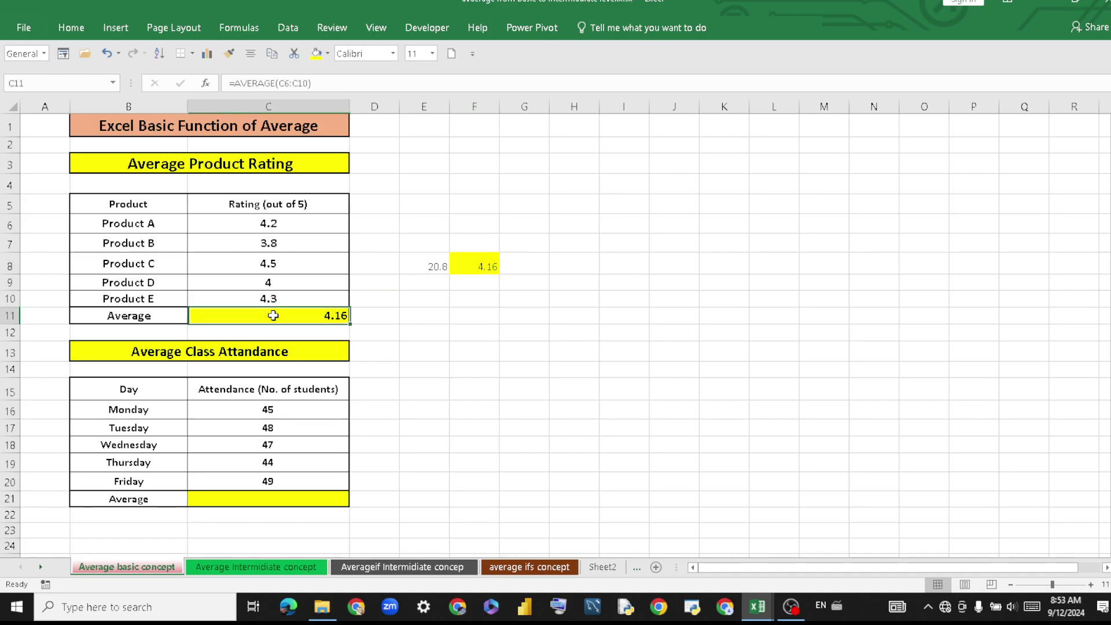
pyautogui.click(466, 262)
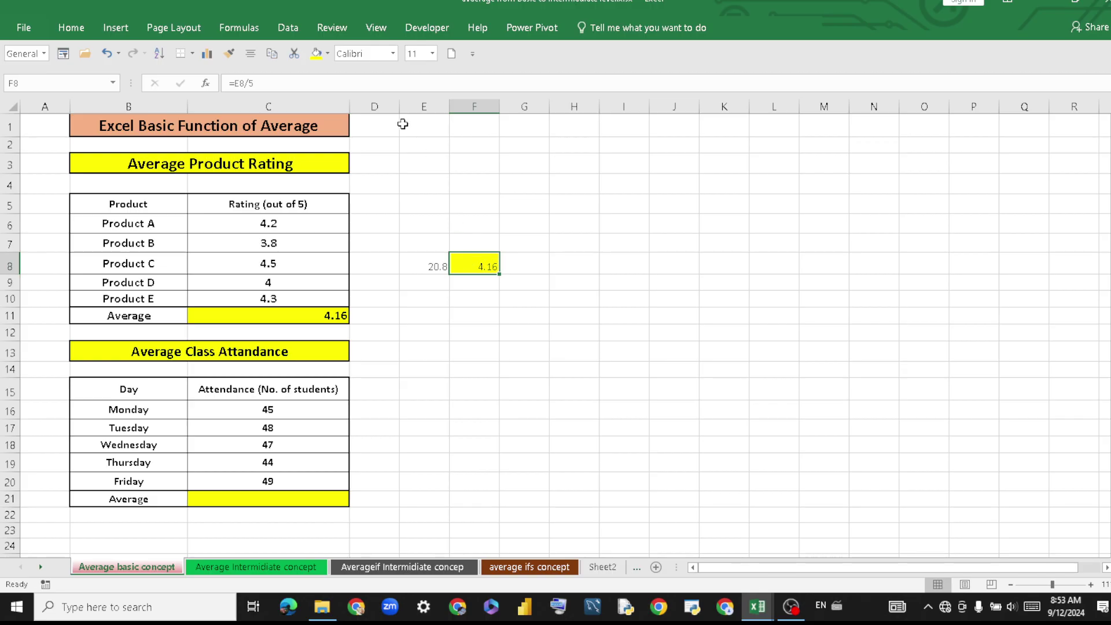
pyautogui.moveTo(399, 107); pyautogui.dragTo(408, 106)
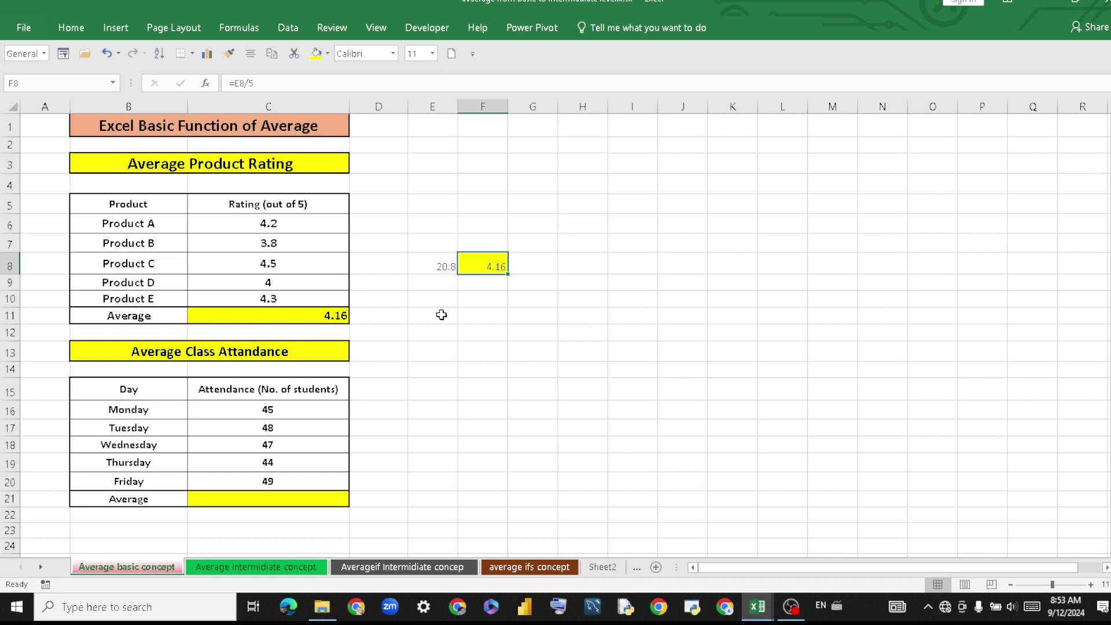
# Calculate the average class attendance in C21 with the AVERAGE function over C16:C20
pyautogui.click(433, 348)
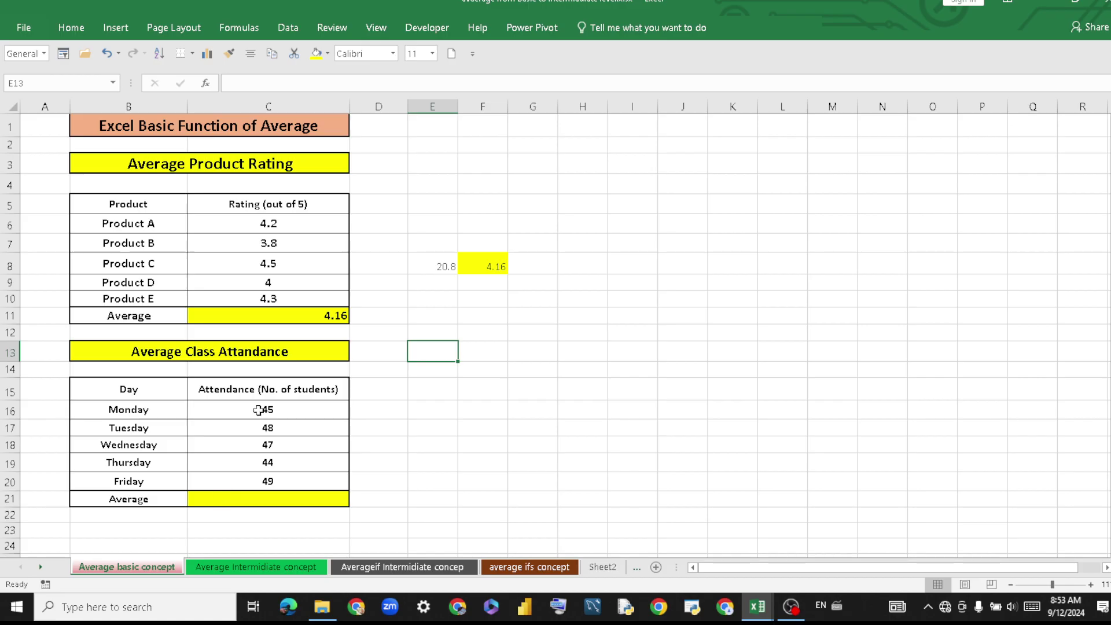
pyautogui.click(270, 497)
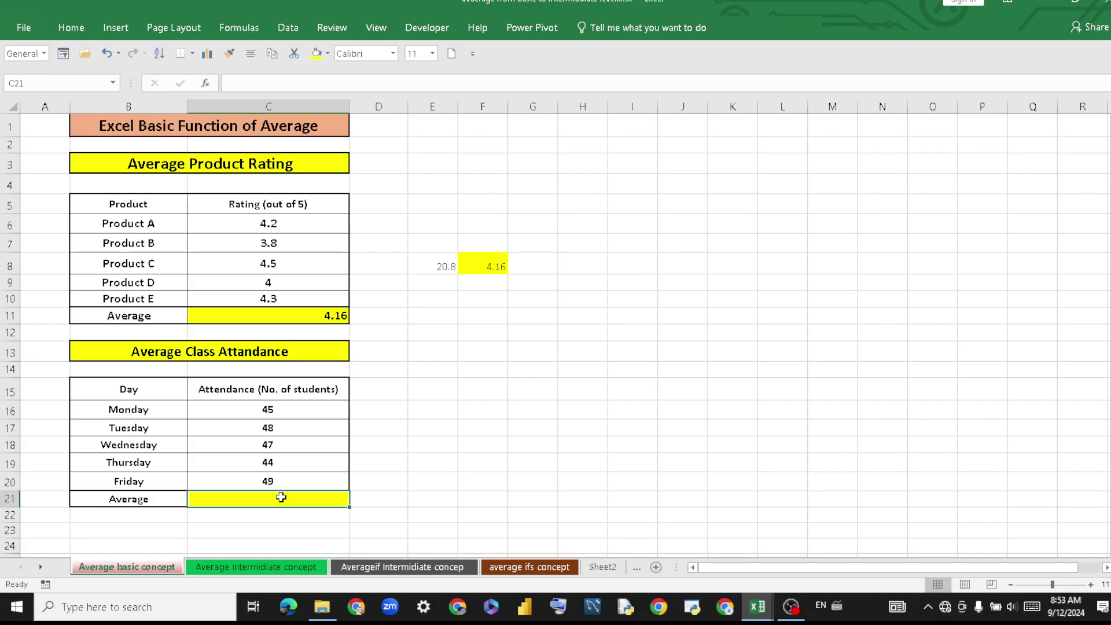
pyautogui.doubleClick(238, 500)
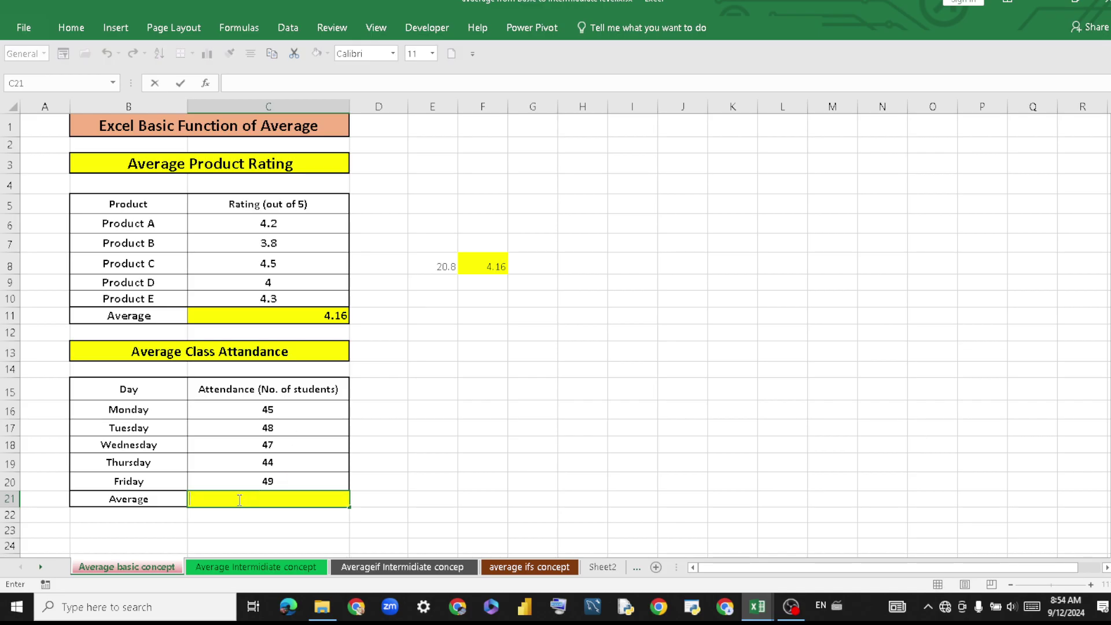
pyautogui.write('=aver')
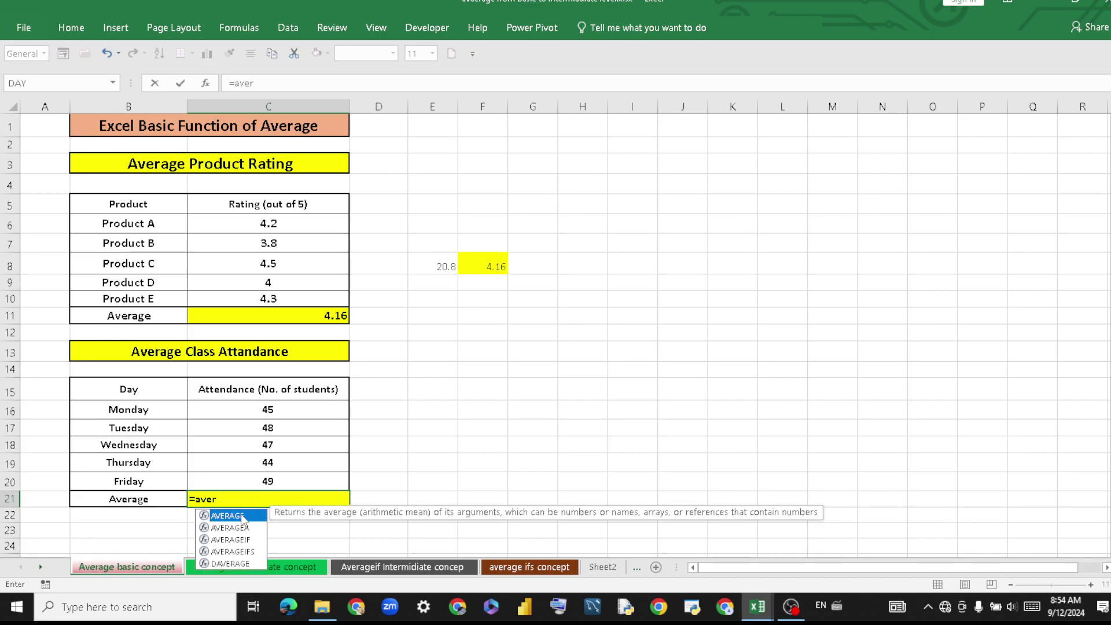
pyautogui.doubleClick(242, 518)
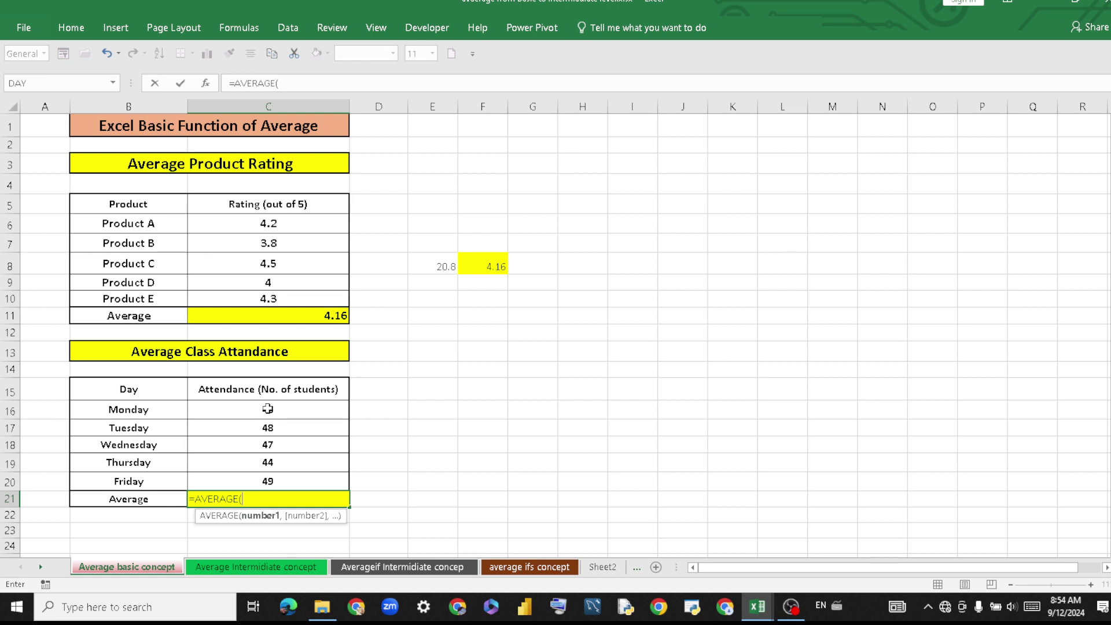
pyautogui.moveTo(267, 408); pyautogui.dragTo(272, 481)
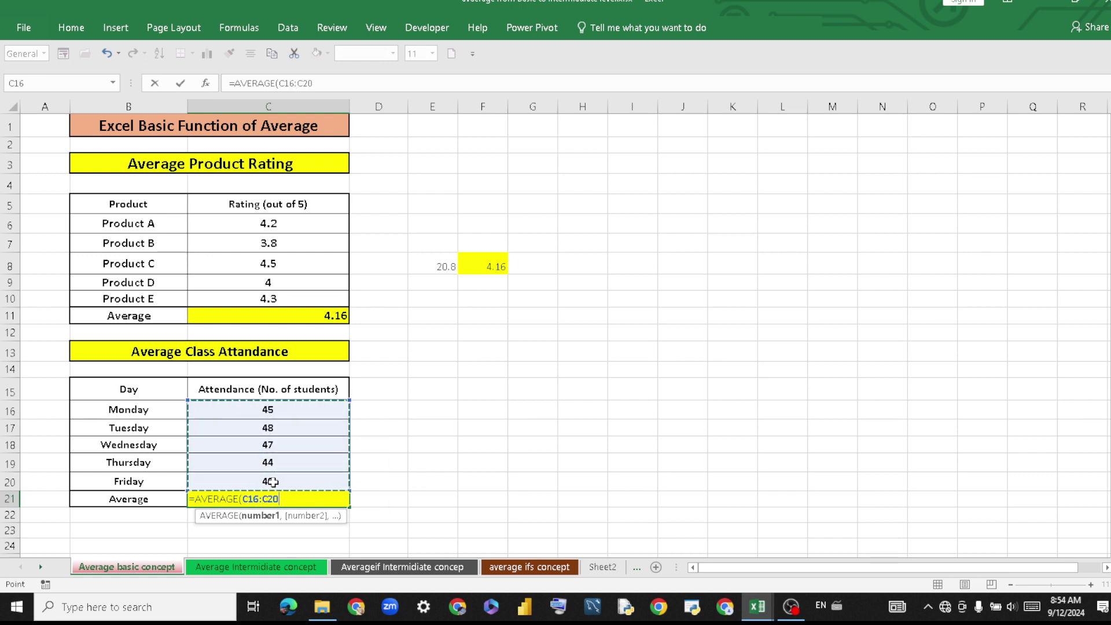
pyautogui.write(')')
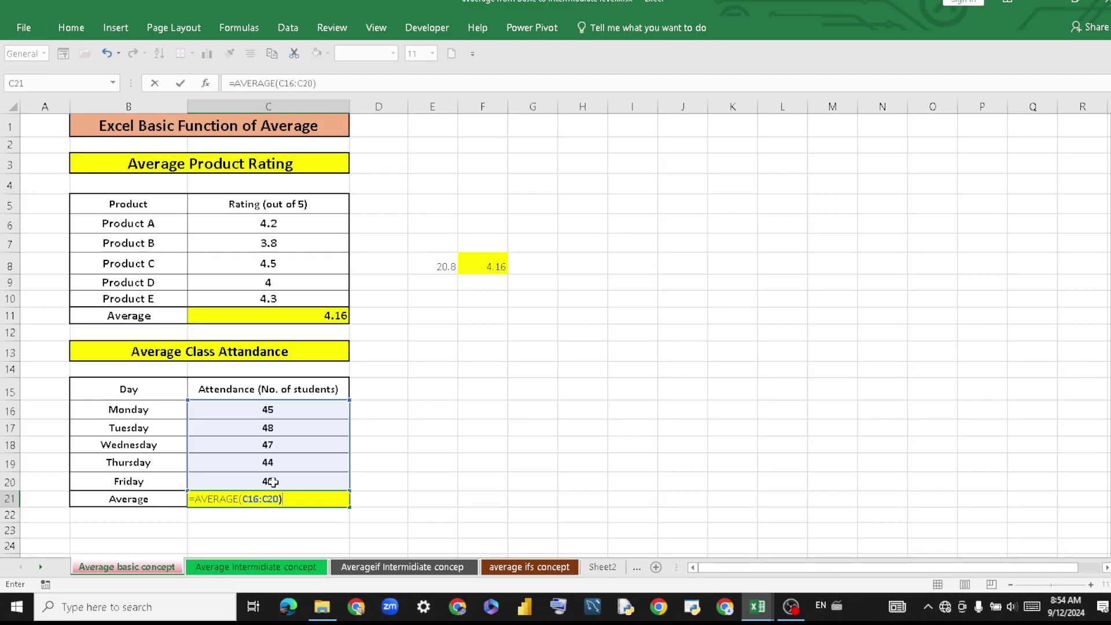
pyautogui.press('Return')
pyautogui.click(288, 499)
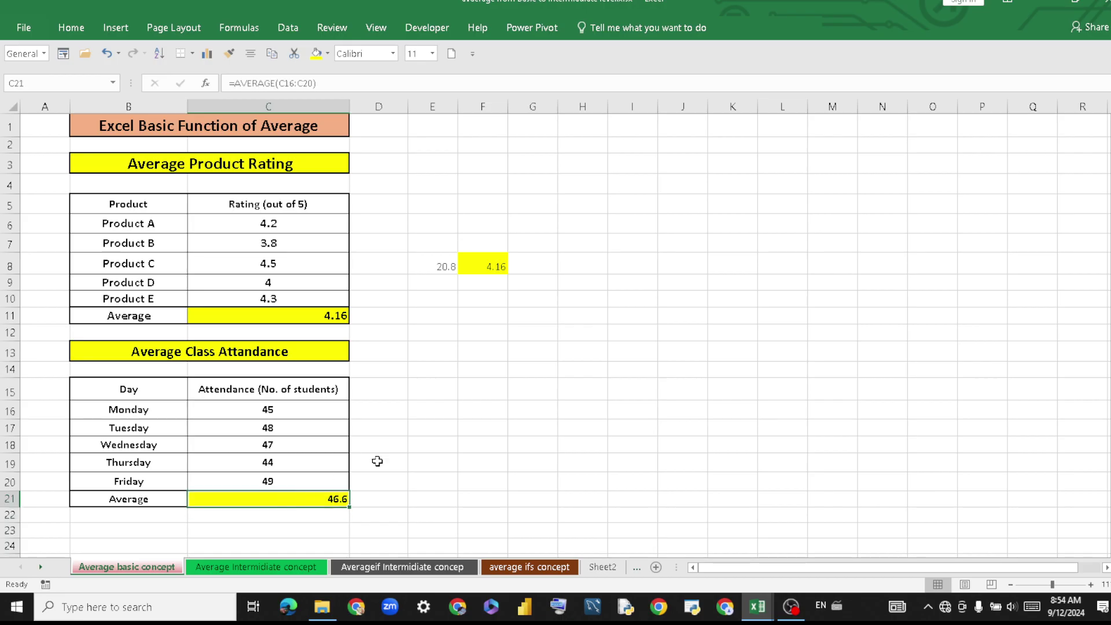
# Add up the five daily attendance figures in E17 with the formula =C16+C17+C18+C19+C20
pyautogui.click(432, 425)
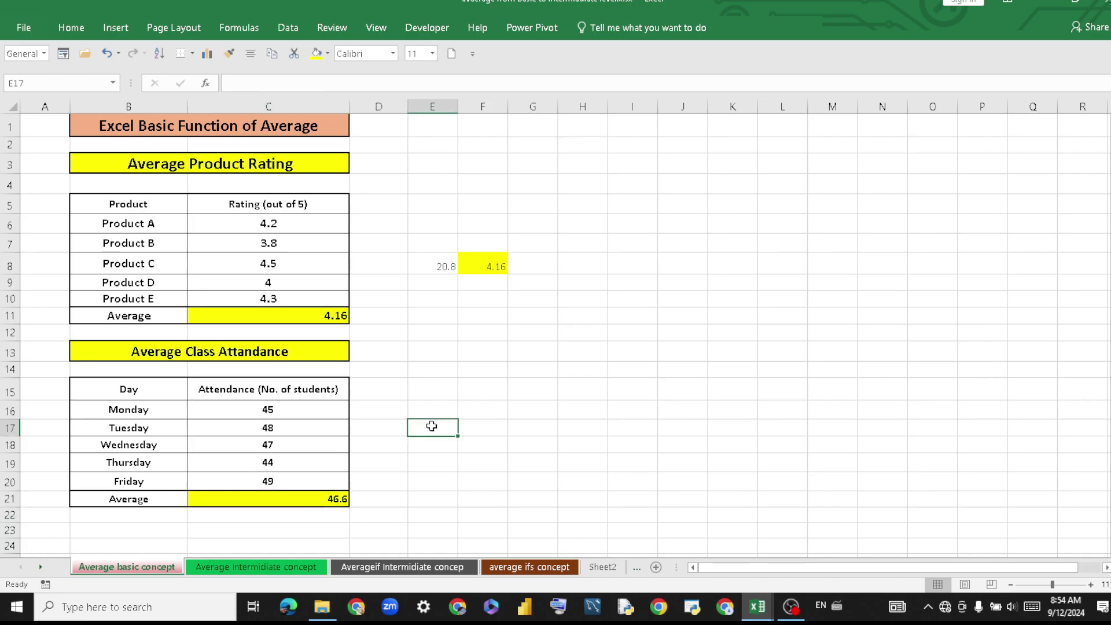
pyautogui.write('=')
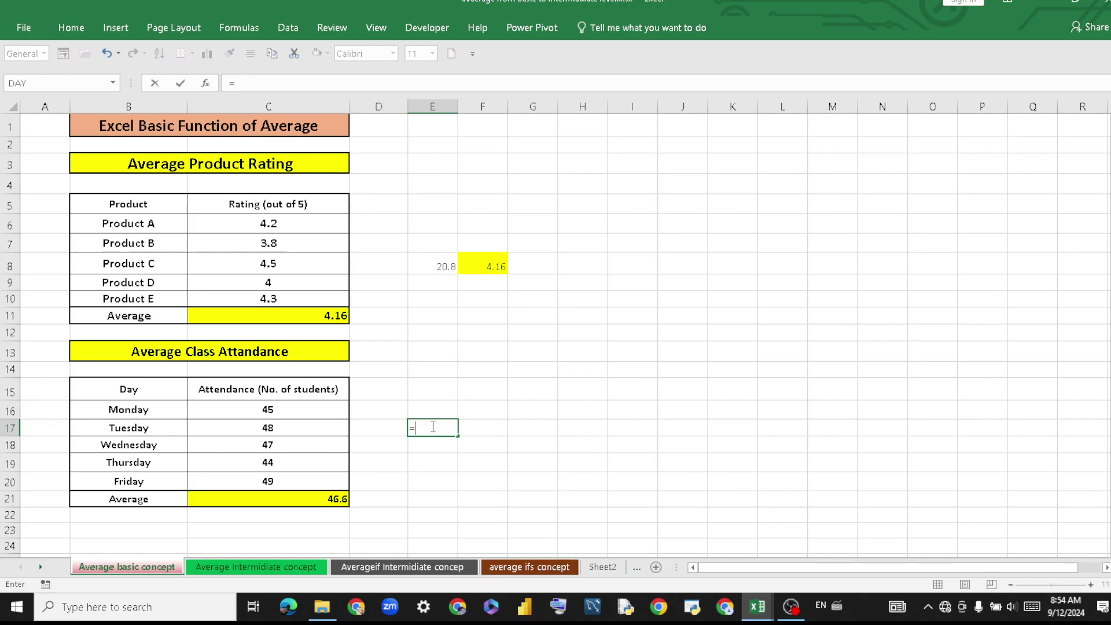
pyautogui.click(327, 411)
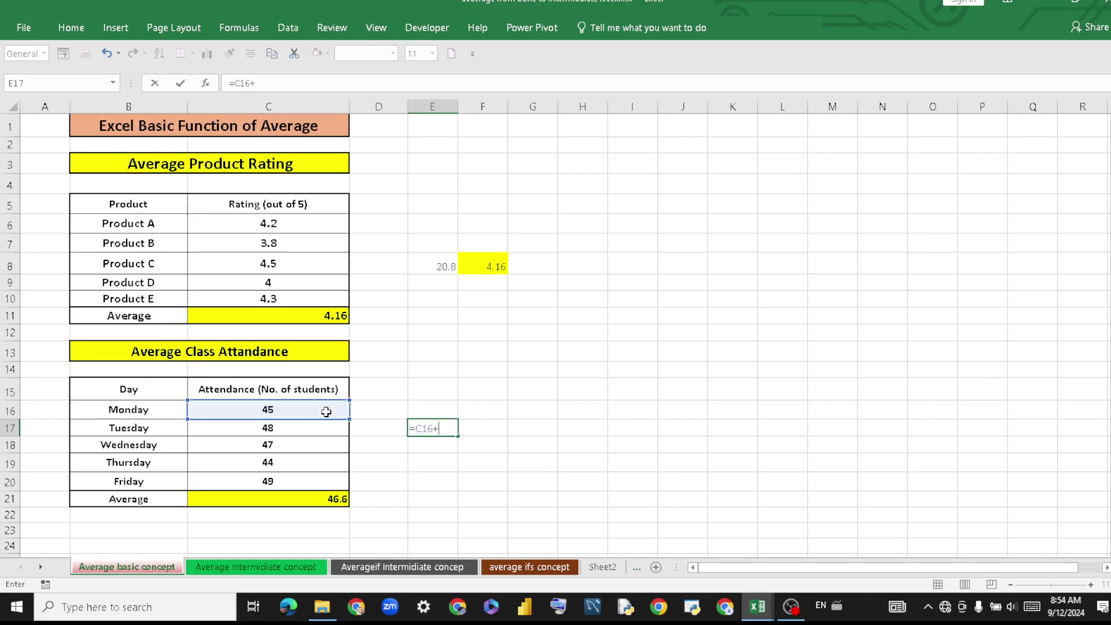
pyautogui.click(327, 429)
pyautogui.write('+')
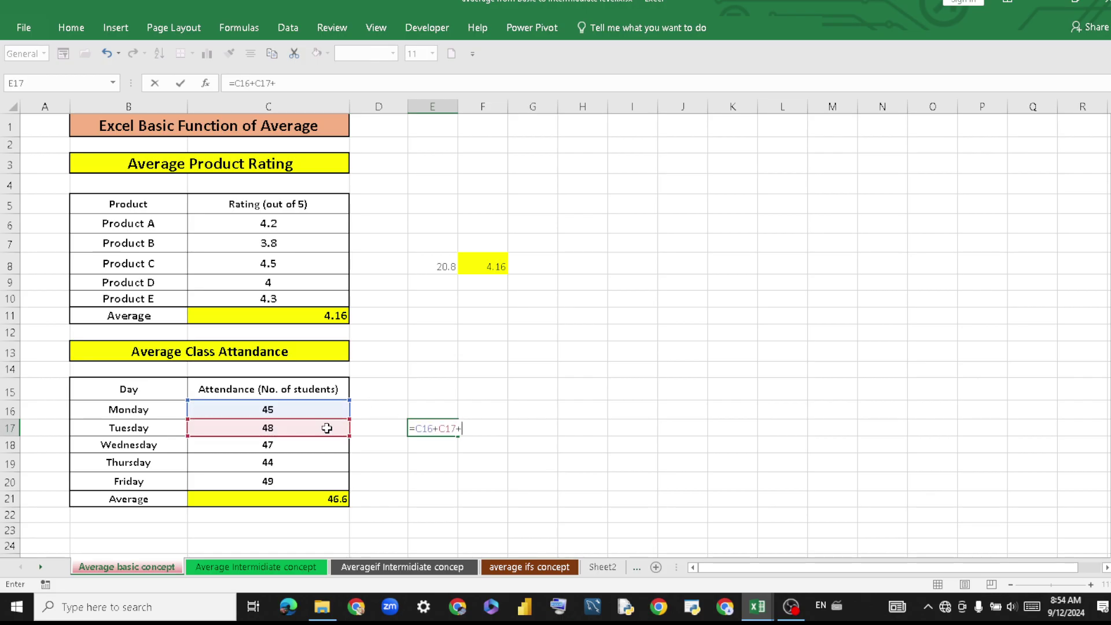
pyautogui.click(326, 448)
pyautogui.write('+')
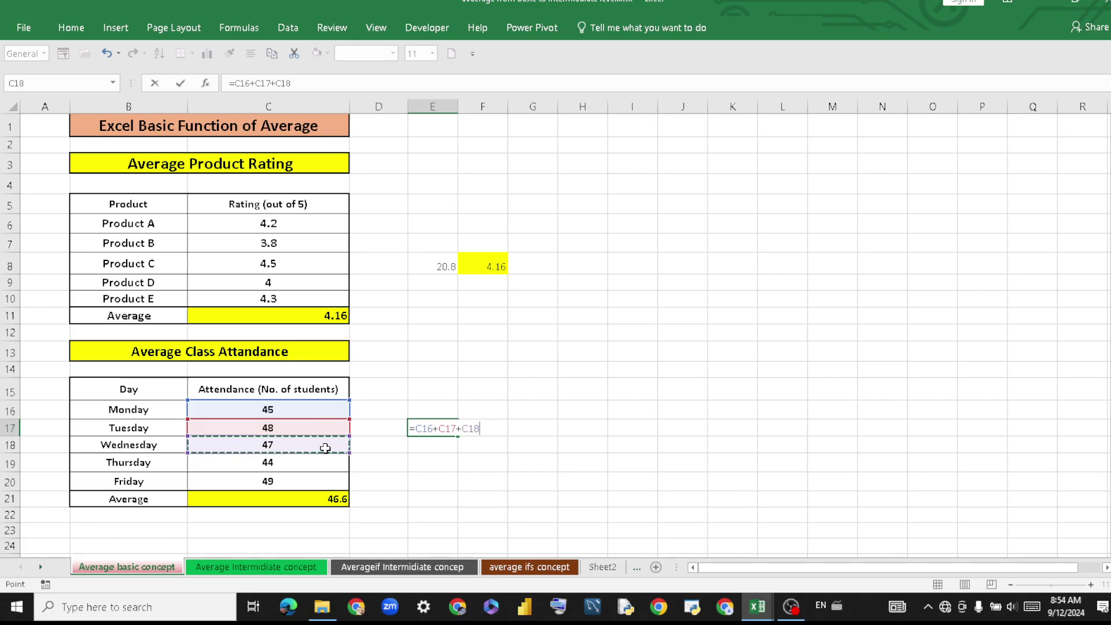
pyautogui.click(325, 464)
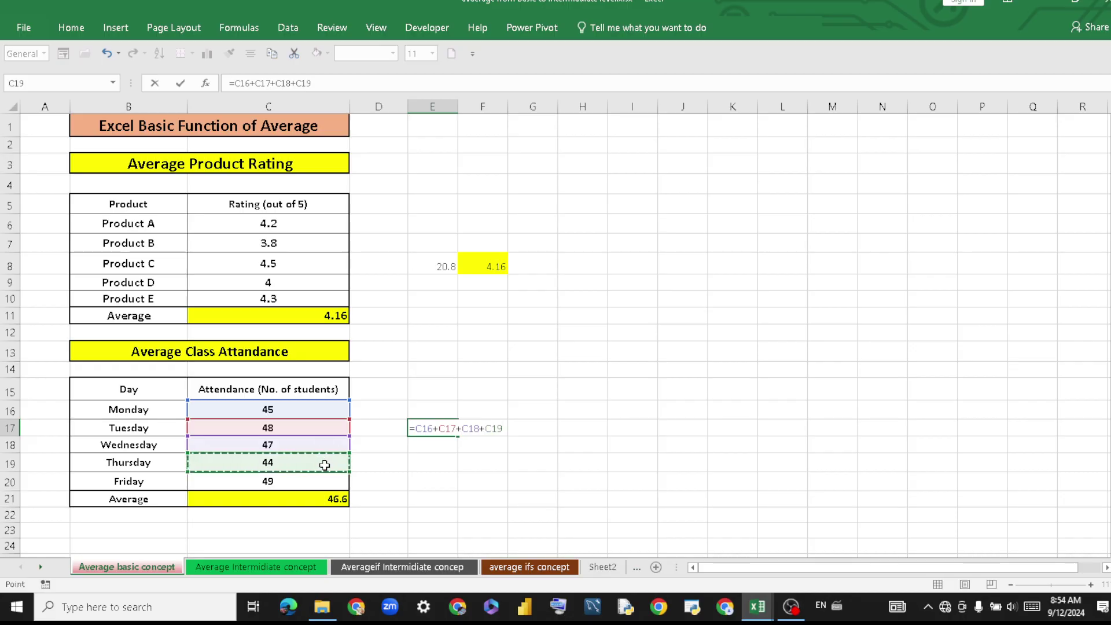
pyautogui.write('+')
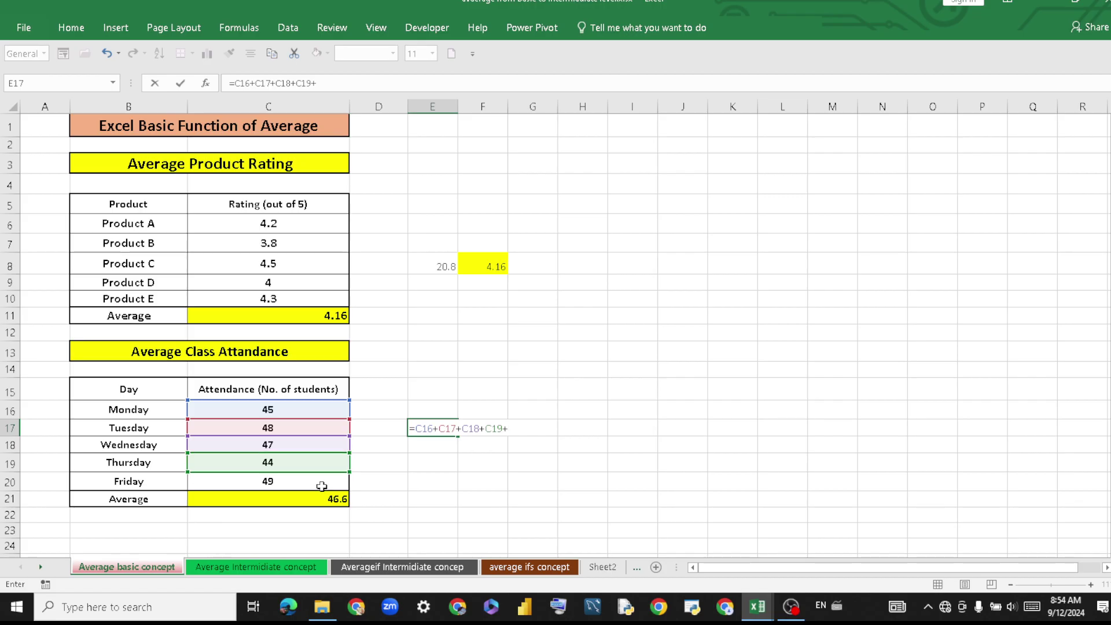
pyautogui.click(322, 486)
pyautogui.press('Return')
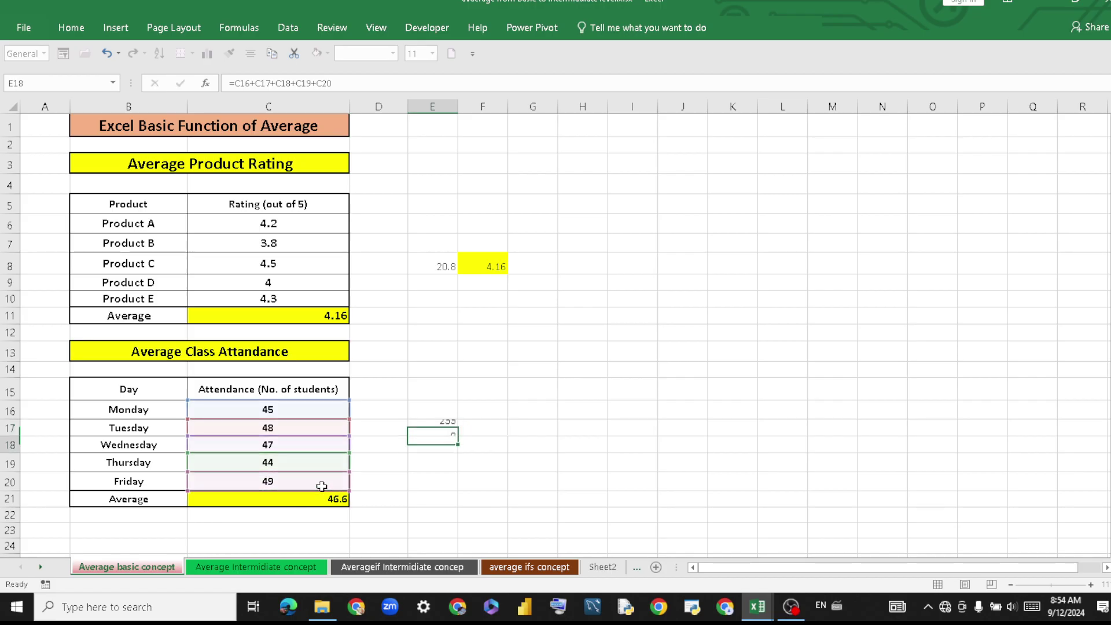
# Divide the attendance sum by the number of days in F17 with =E17/5 and highlight that cell with yellow fill
pyautogui.click(493, 428)
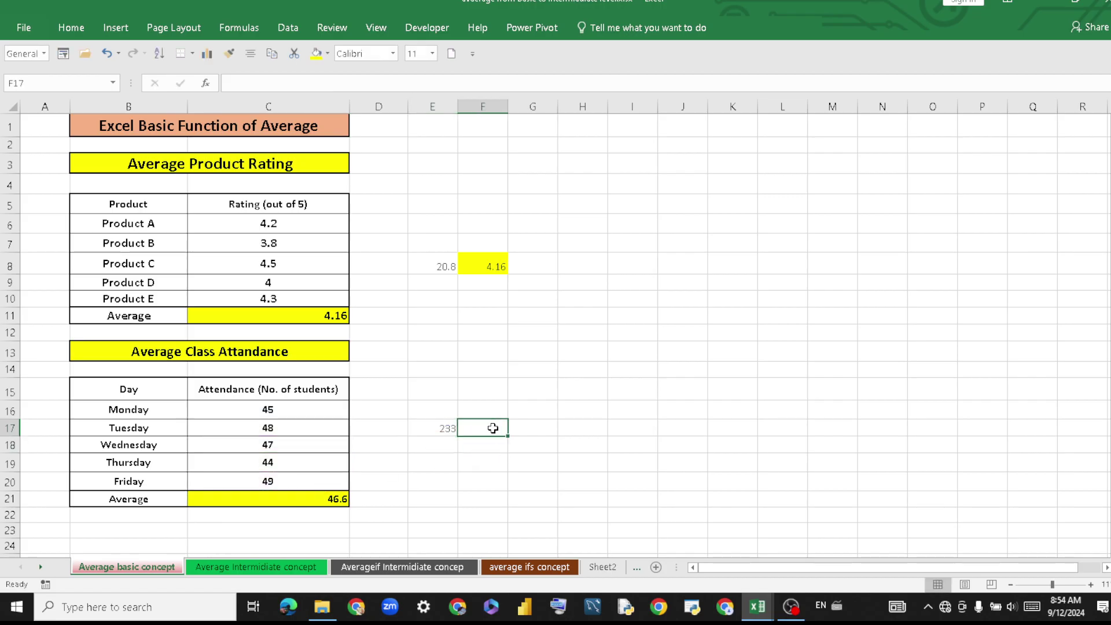
pyautogui.write('=')
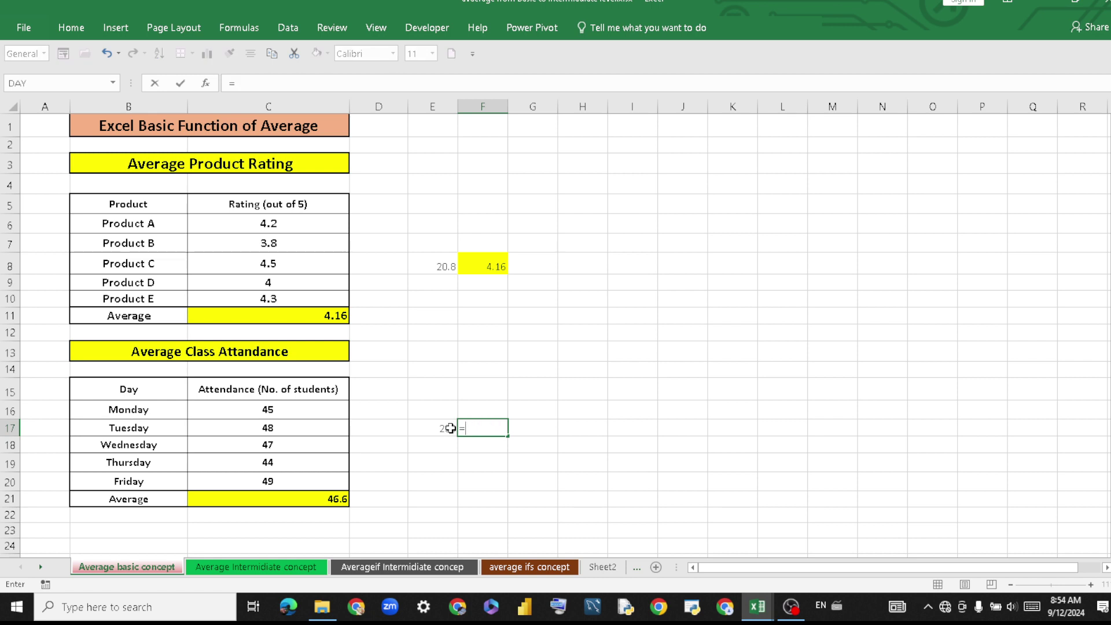
pyautogui.click(450, 428)
pyautogui.write('/5')
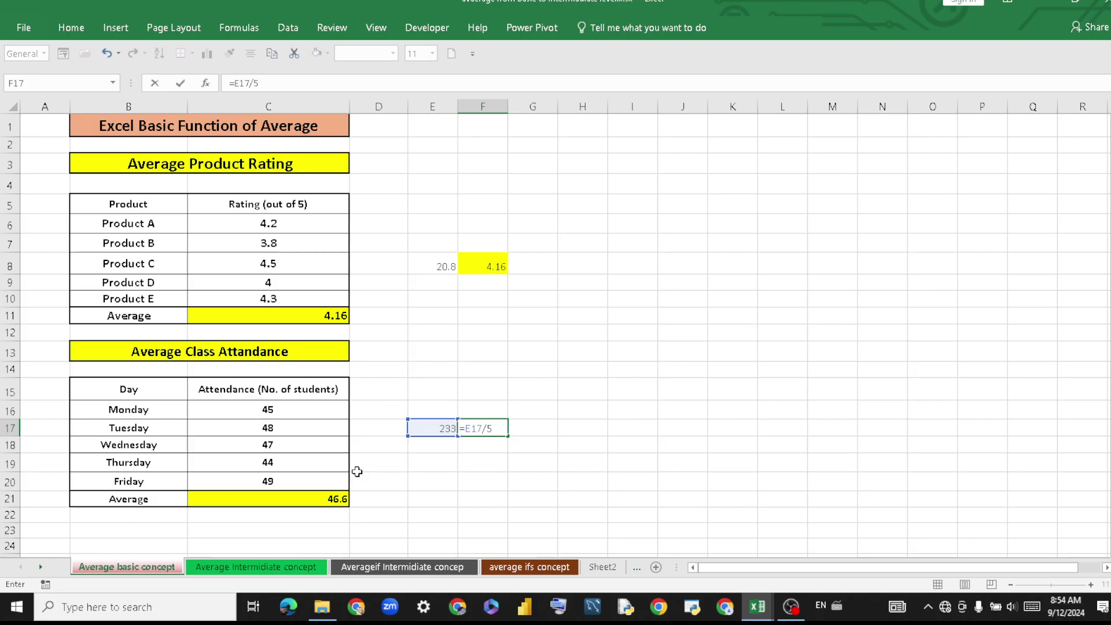
pyautogui.press('Return')
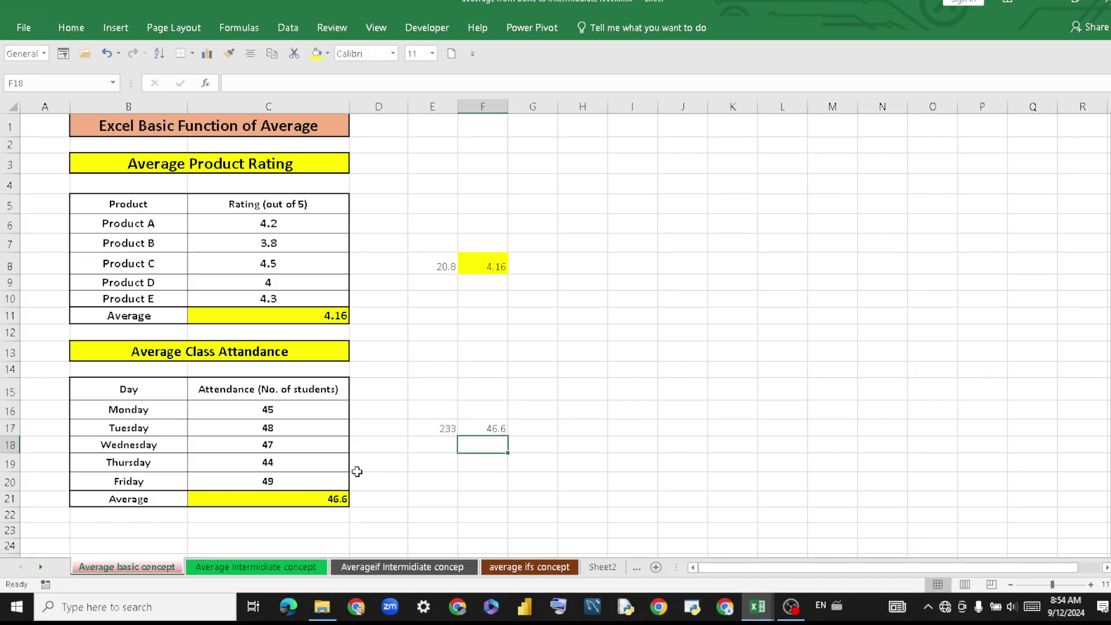
pyautogui.click(487, 428)
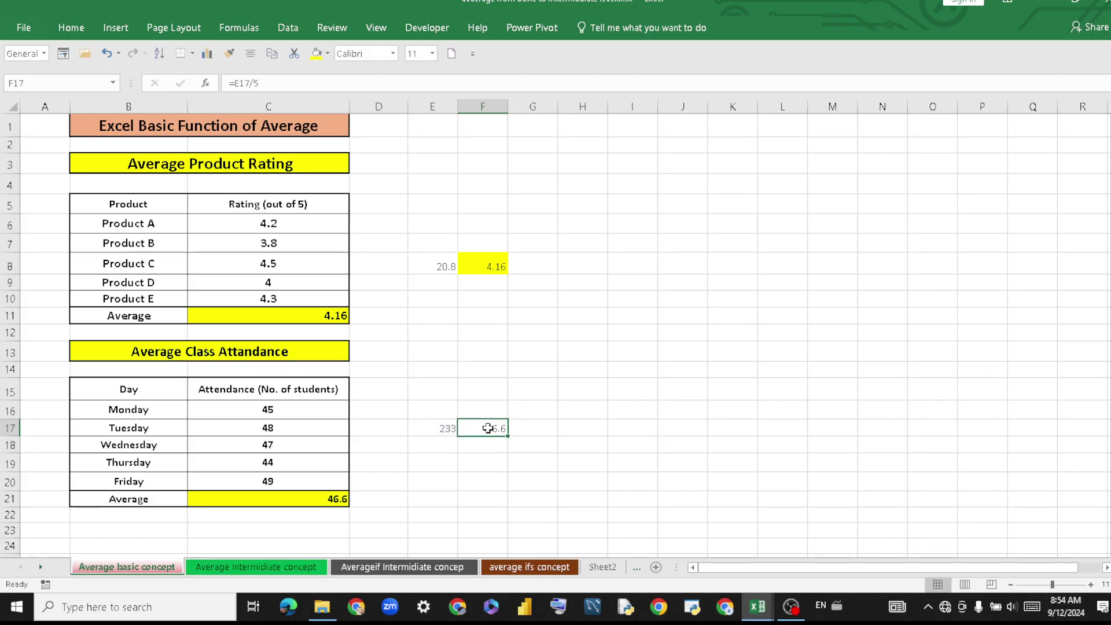
pyautogui.click(316, 53)
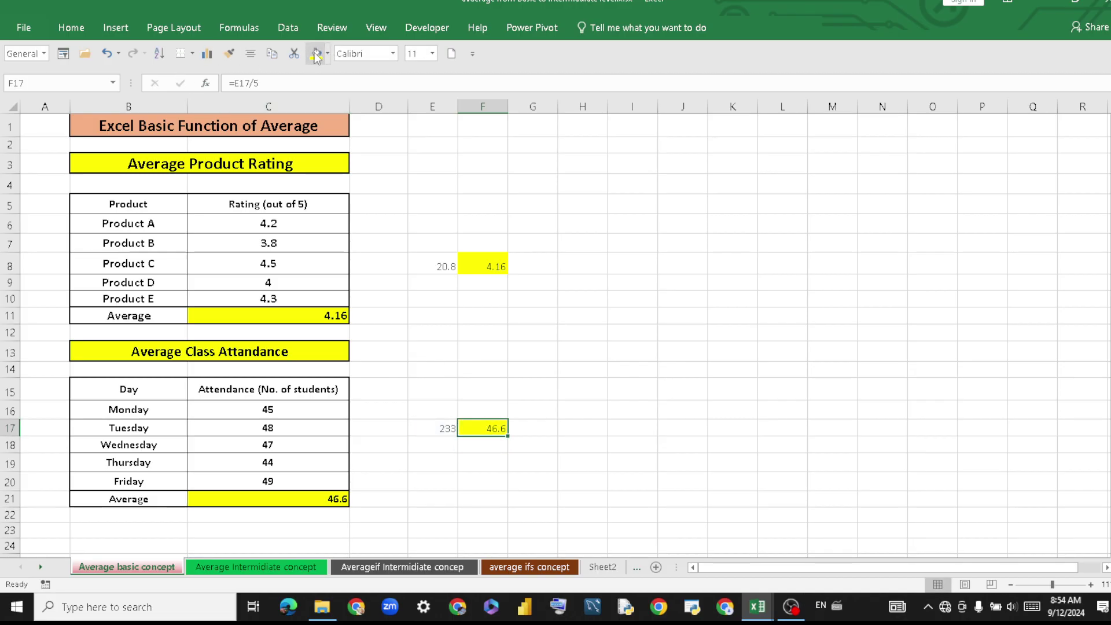
# Compare the AVERAGE formula in C21 with the manual division formula in F17
pyautogui.click(327, 499)
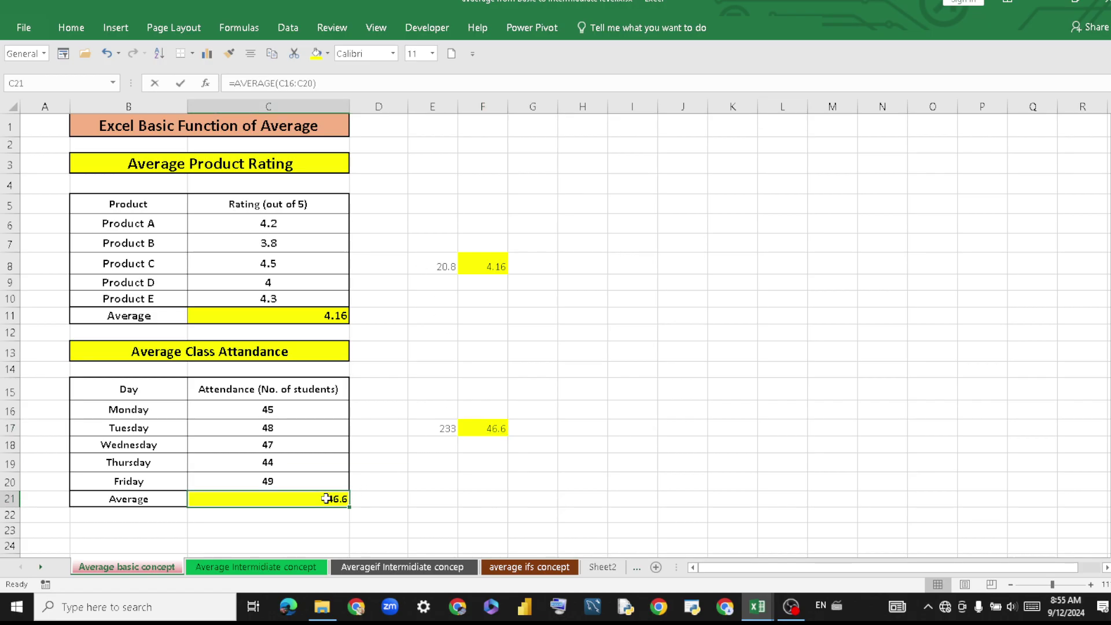
pyautogui.doubleClick(326, 498)
pyautogui.press('Return')
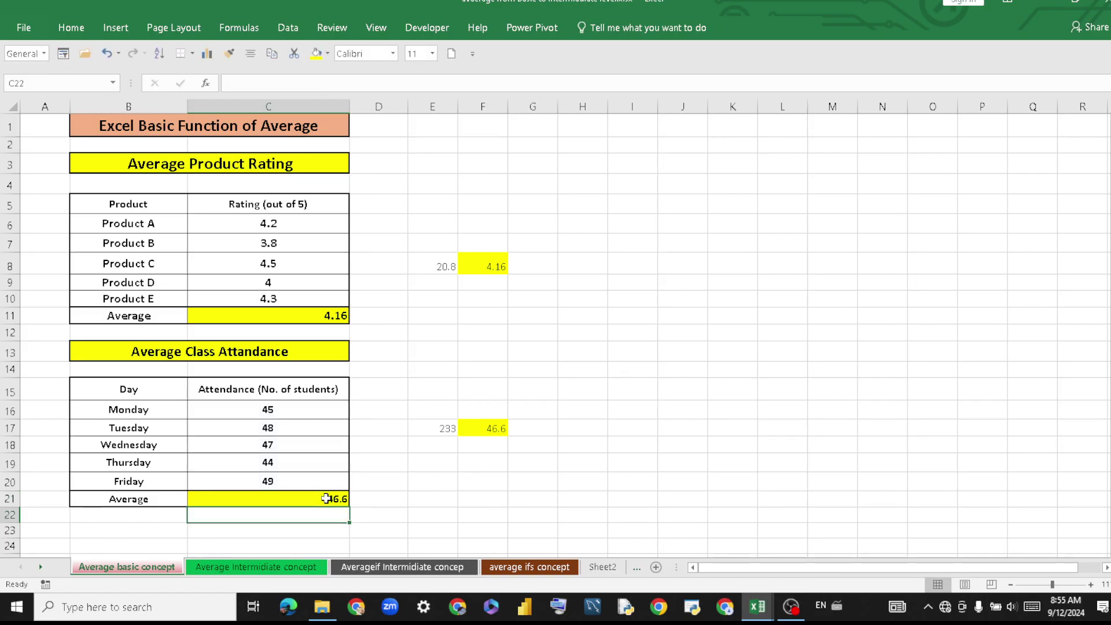
pyautogui.doubleClick(493, 428)
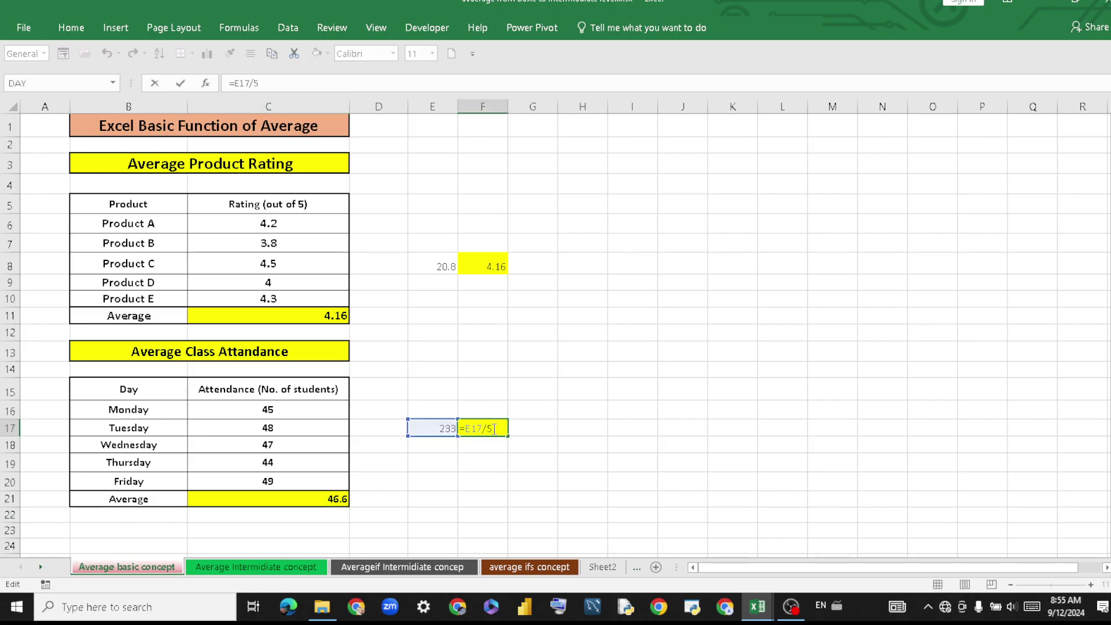
pyautogui.press('Return')
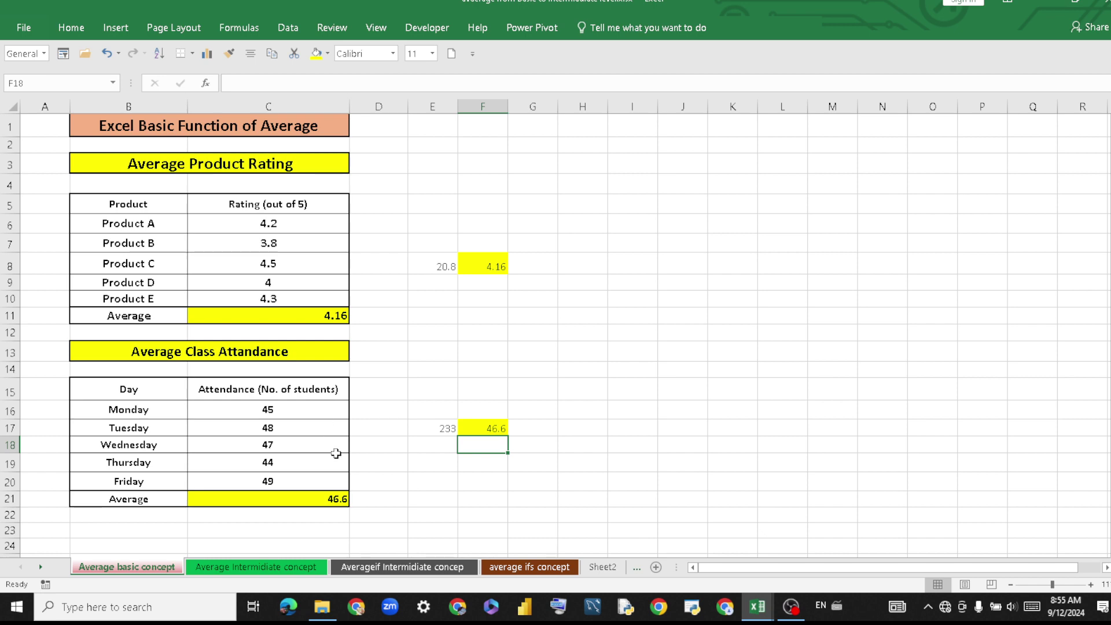
# On the Average Intermidiate concept sheet, widen column B slightly and calculate the average temperature in C13 with AVERAGE over C8:C12
pyautogui.click(219, 568)
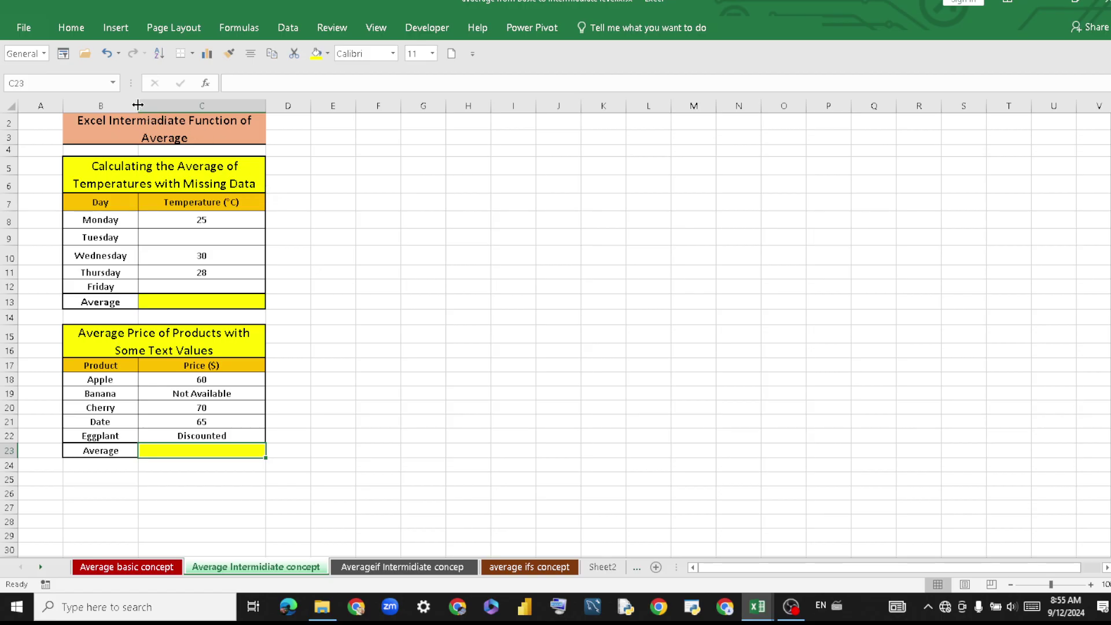
pyautogui.moveTo(138, 104); pyautogui.dragTo(156, 103)
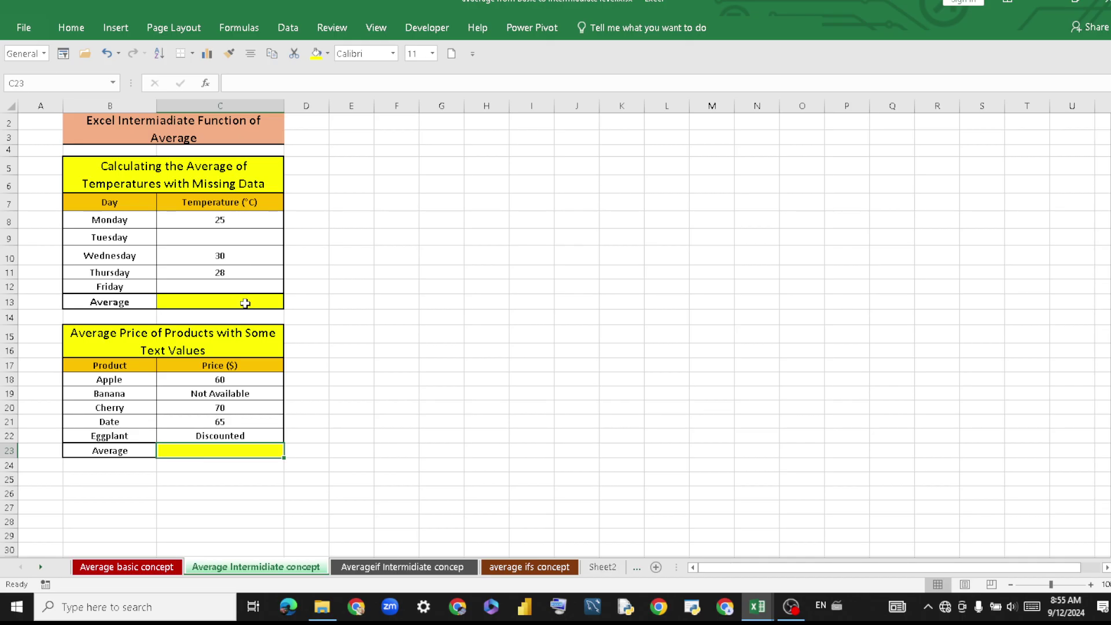
pyautogui.click(188, 299)
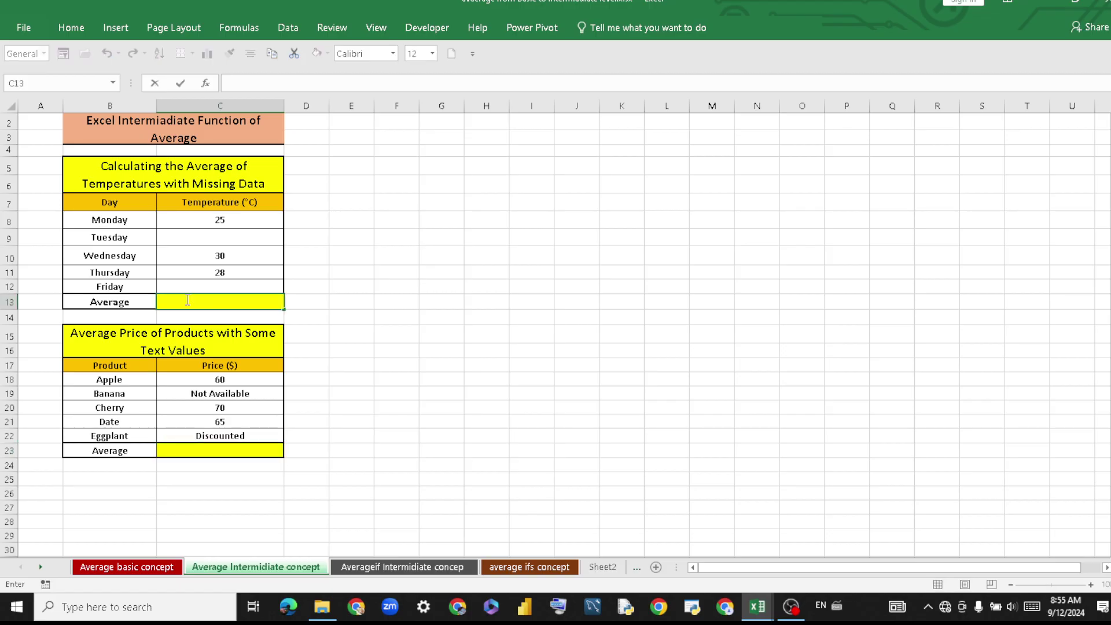
pyautogui.write('=aver')
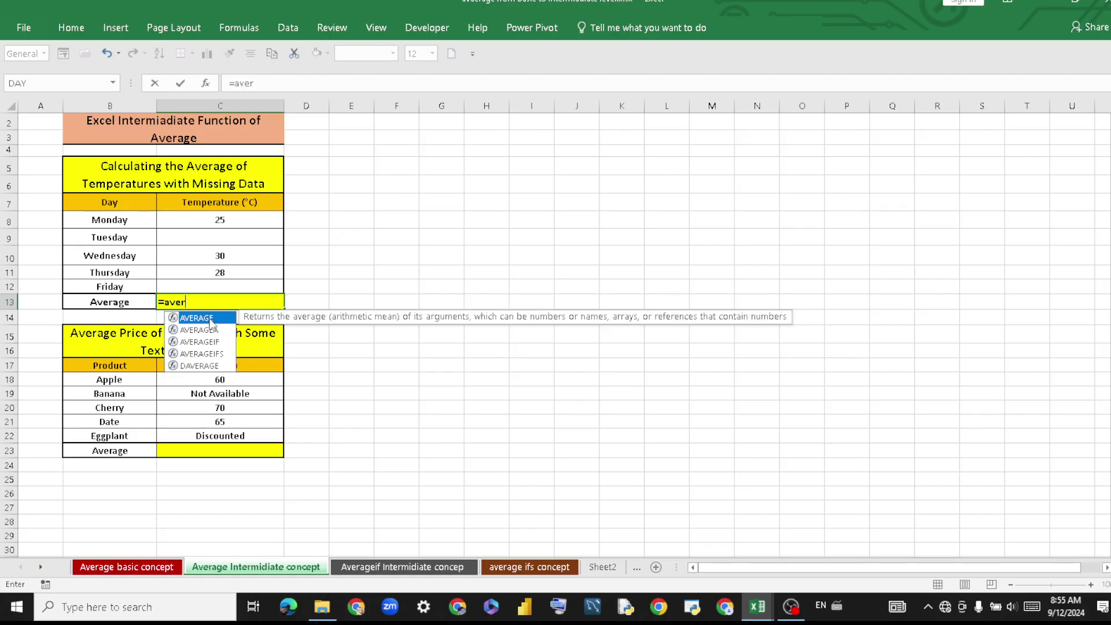
pyautogui.doubleClick(210, 320)
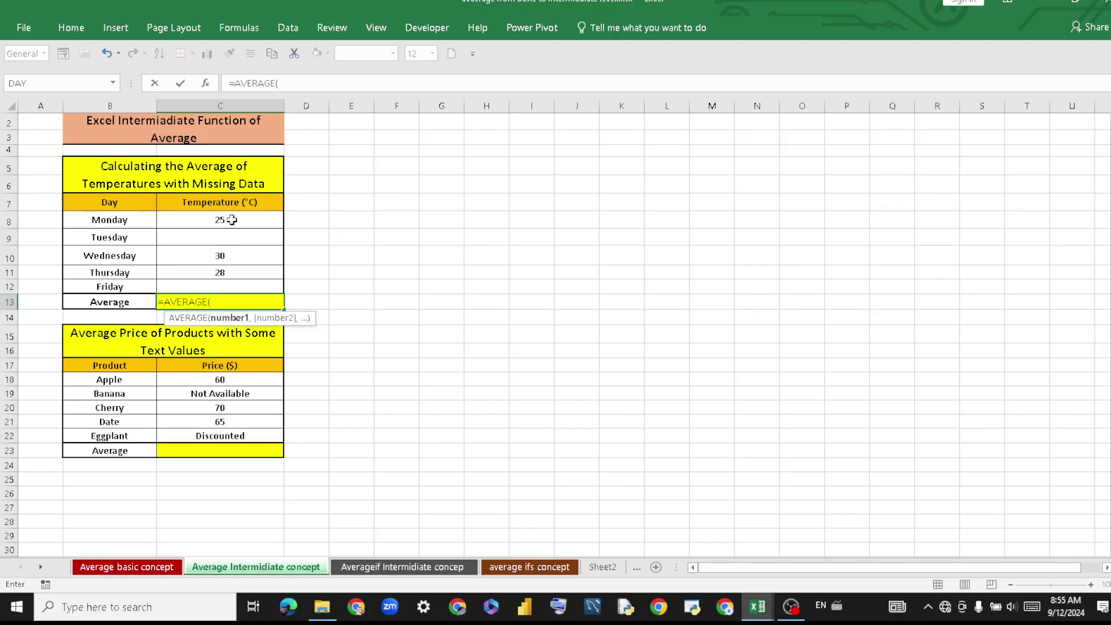
pyautogui.moveTo(231, 220); pyautogui.dragTo(239, 285)
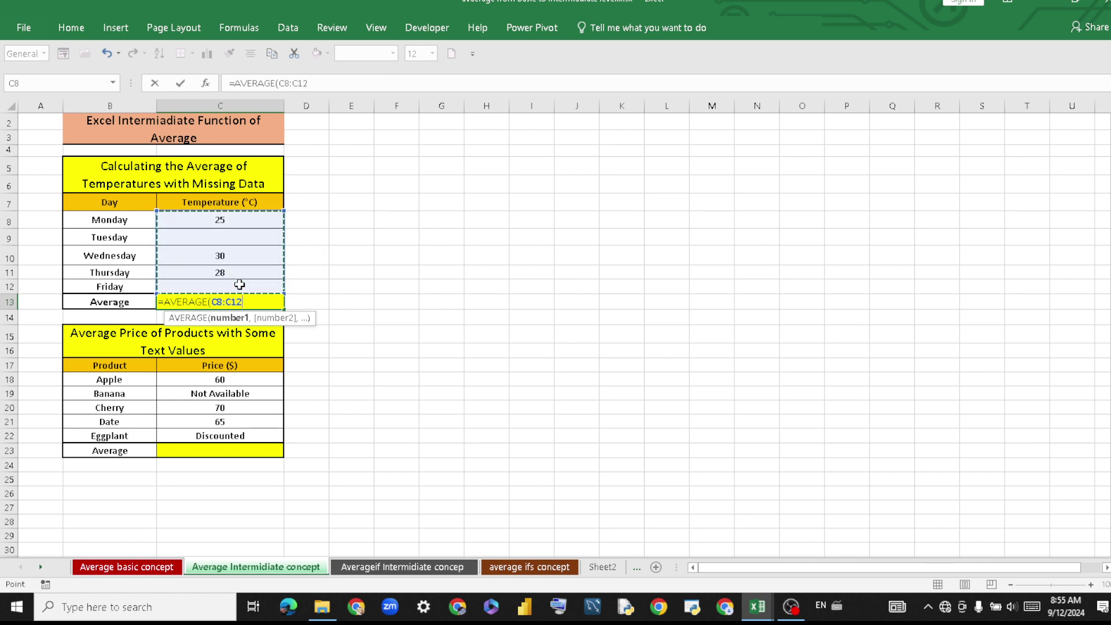
pyautogui.write(')')
pyautogui.press('Return')
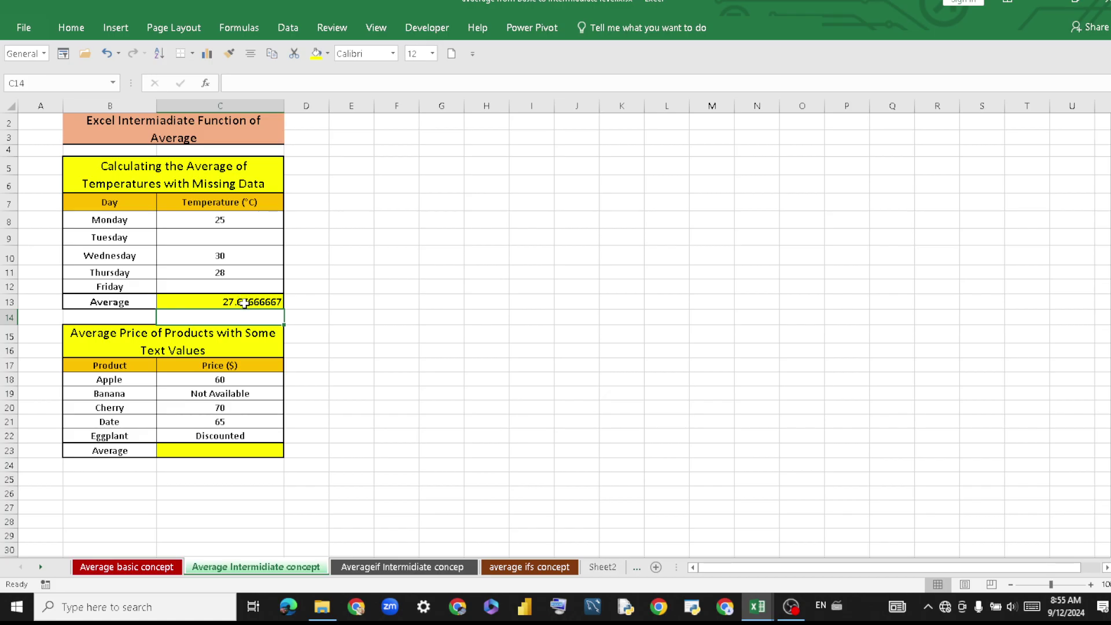
# Add up the five weekday temperature cells, including the blank ones, in E10 with the formula =C8+C9+C10+C11+C12
pyautogui.click(351, 258)
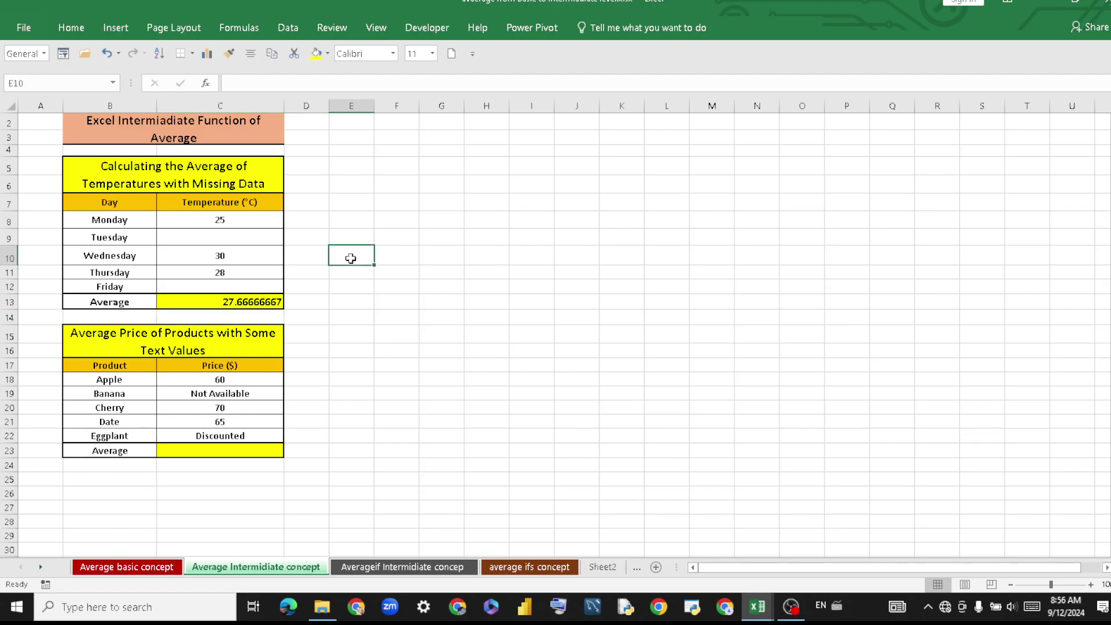
pyautogui.write('=')
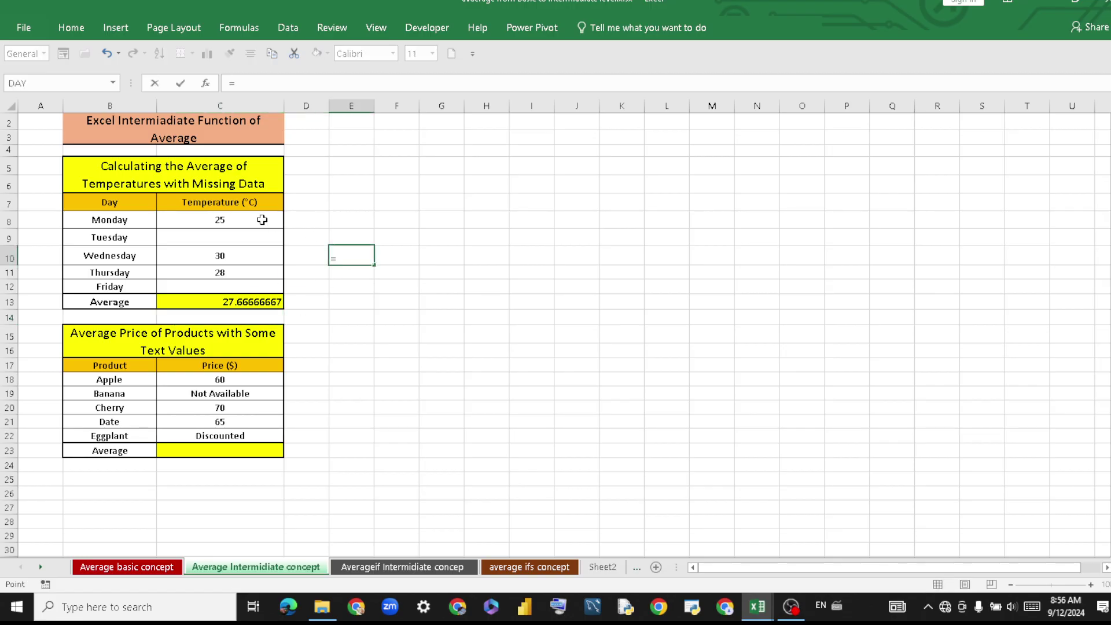
pyautogui.click(262, 220)
pyautogui.write('+')
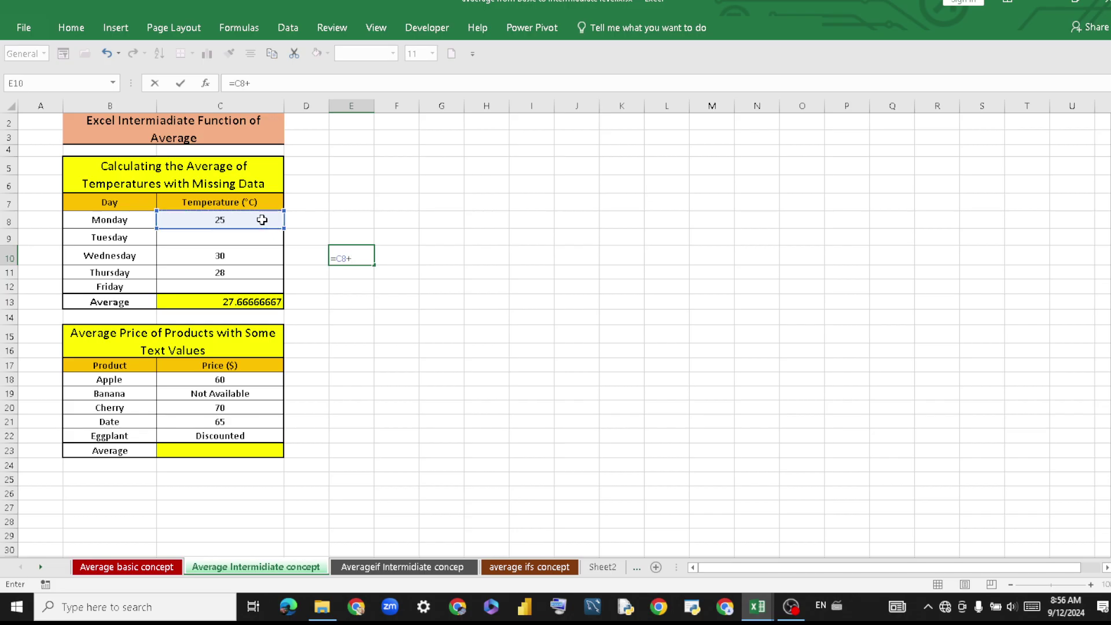
pyautogui.click(259, 237)
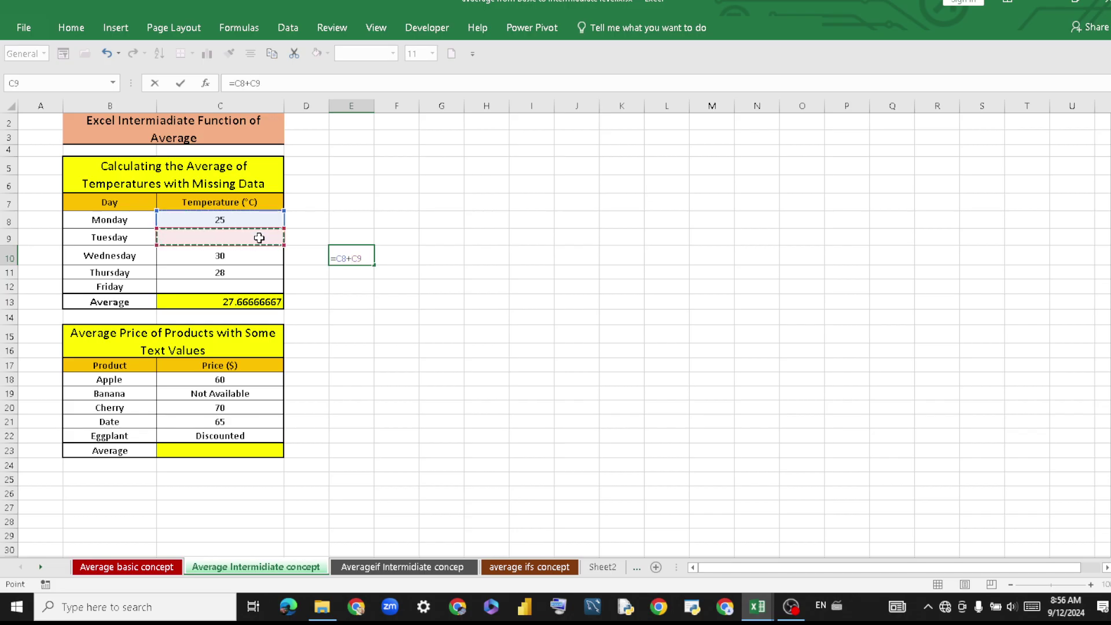
pyautogui.write('+')
pyautogui.click(259, 256)
pyautogui.write('+')
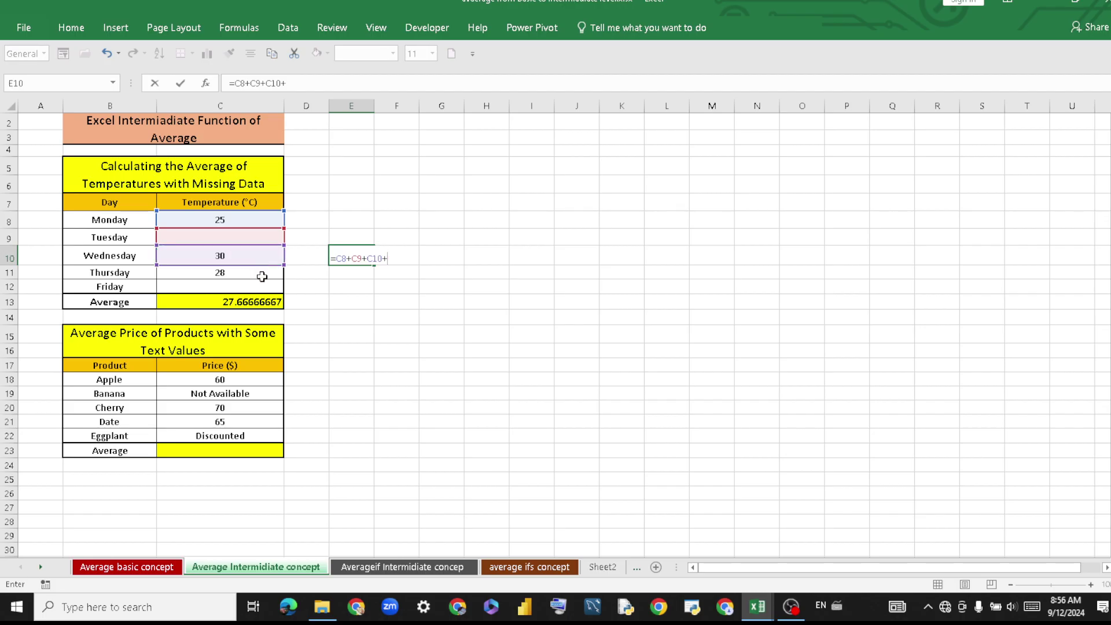
pyautogui.click(261, 273)
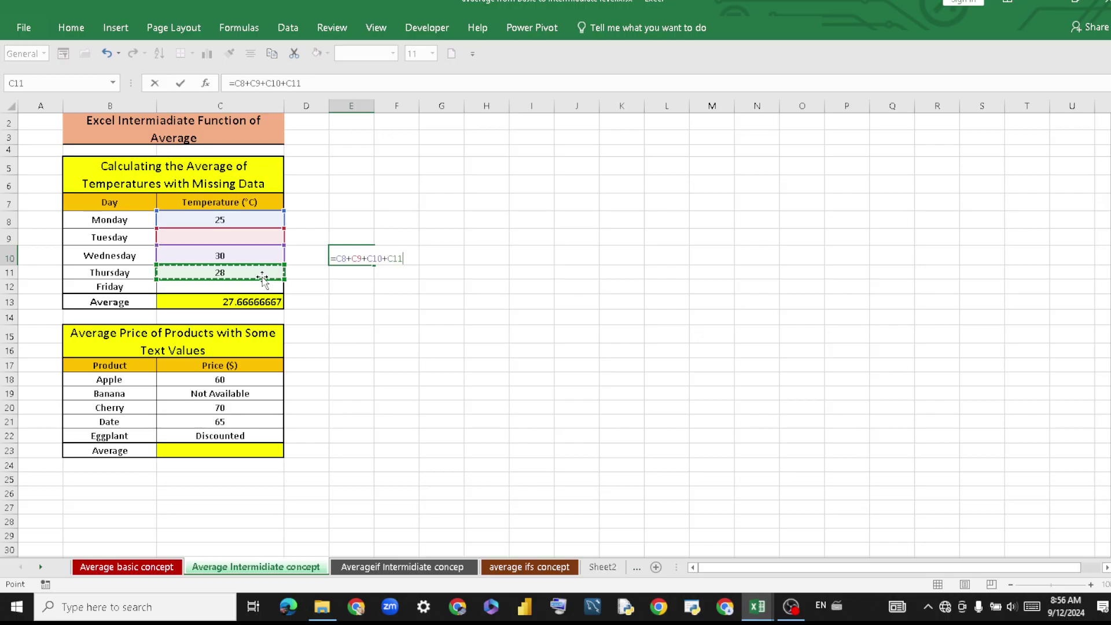
pyautogui.write('+')
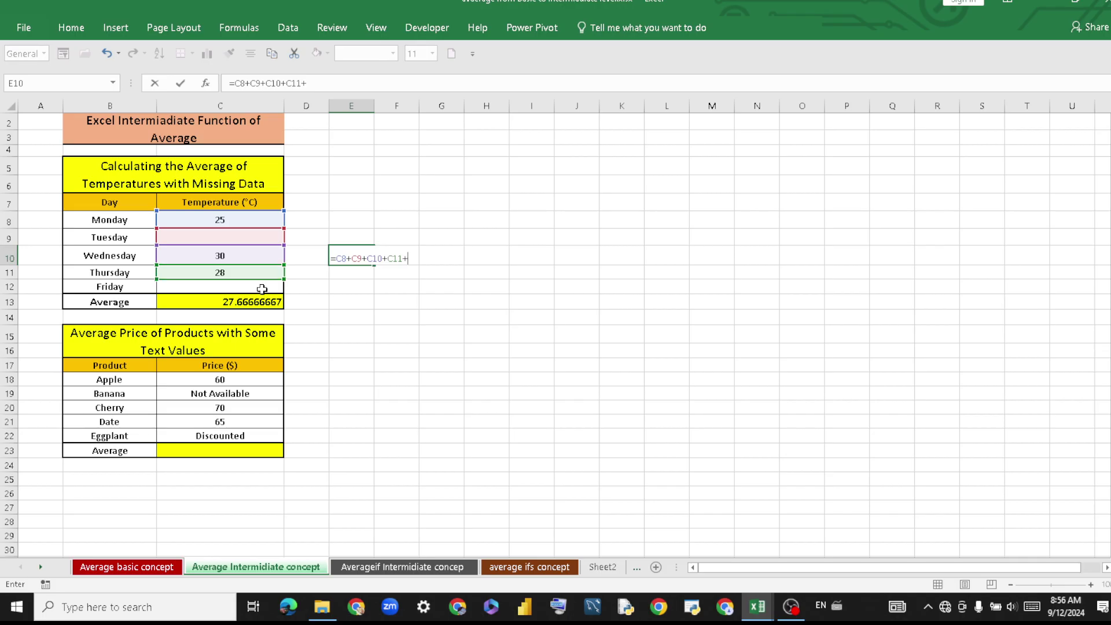
pyautogui.click(259, 287)
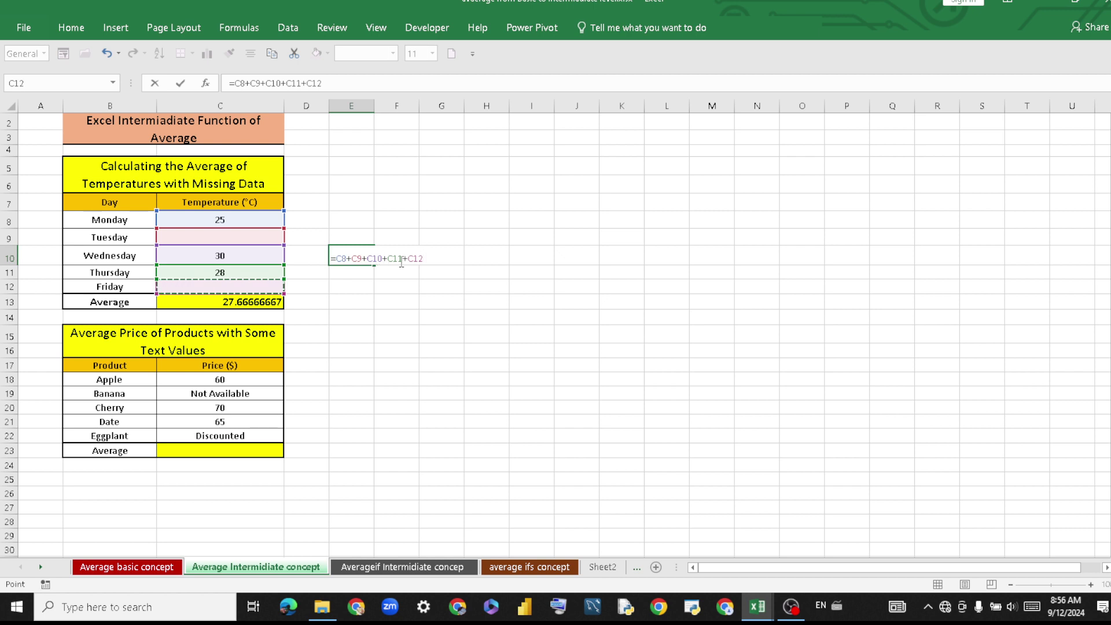
pyautogui.press('Return')
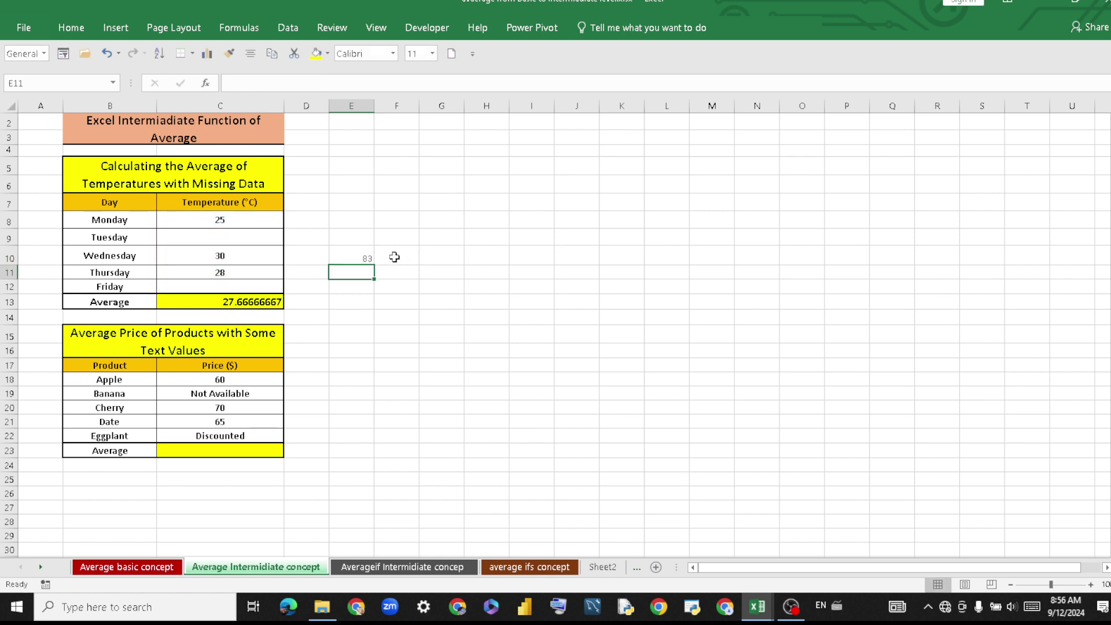
# Divide the temperature sum by all five weekdays in F10 with the formula =E10/5
pyautogui.click(394, 257)
pyautogui.write('=')
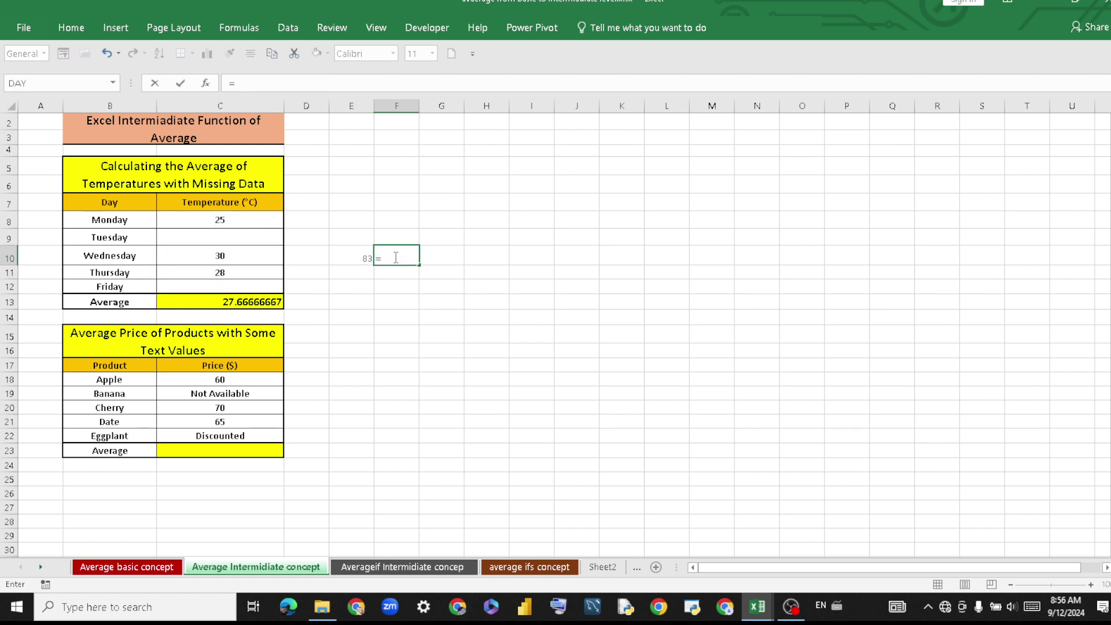
pyautogui.click(351, 256)
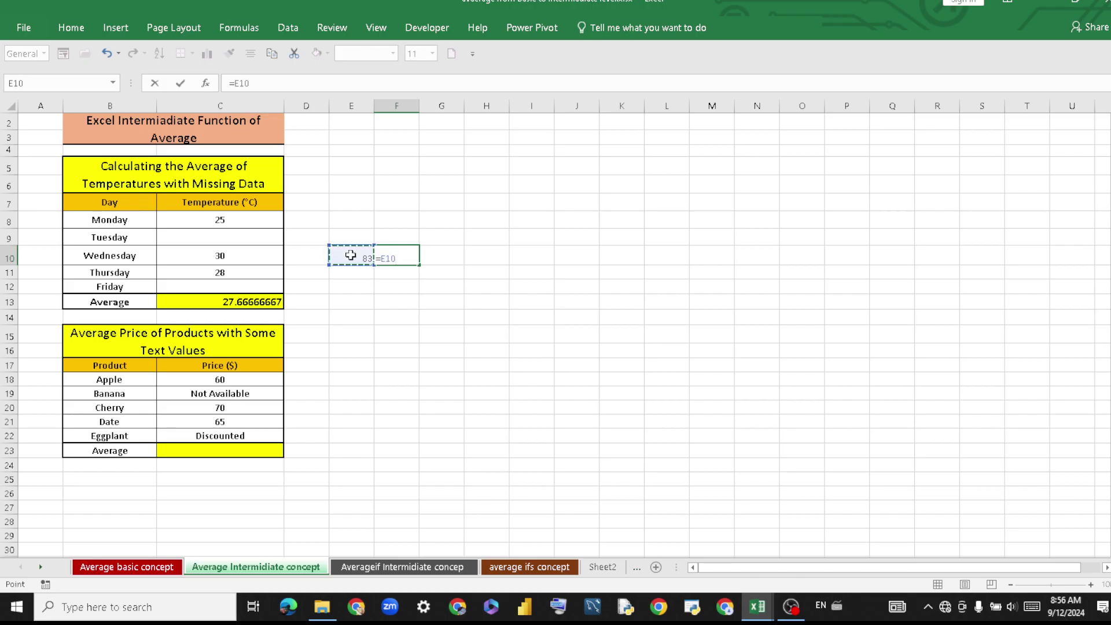
pyautogui.write('/5')
pyautogui.press('Return')
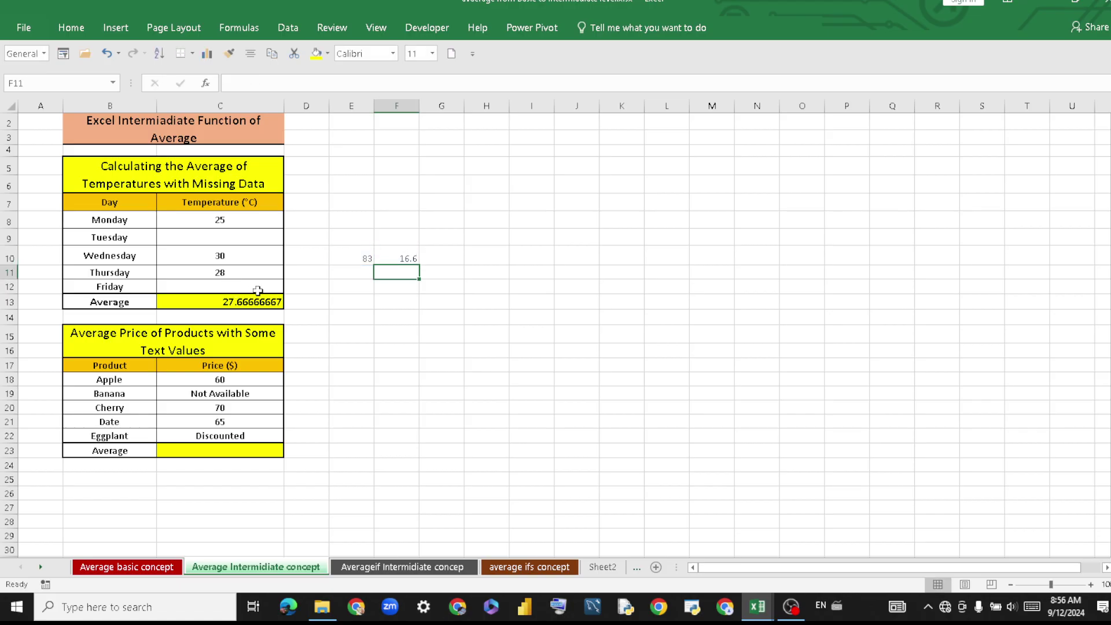
# Change the divisor in F10 to 3, making the formula =E10/3, and check the blank Tuesday and Friday temperature cells
pyautogui.click(408, 256)
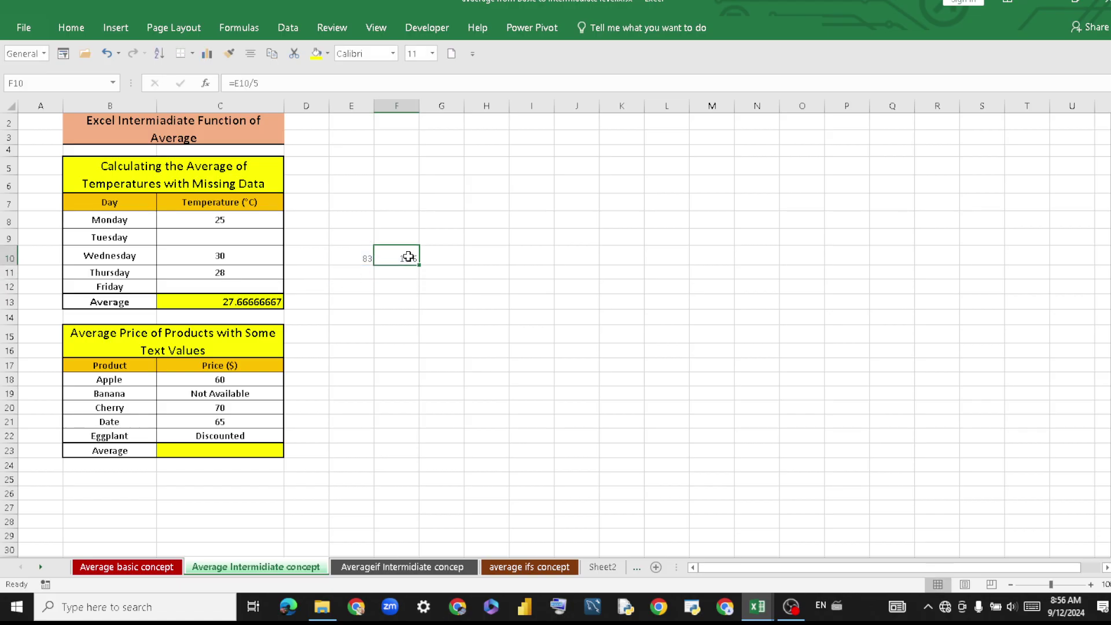
pyautogui.doubleClick(408, 256)
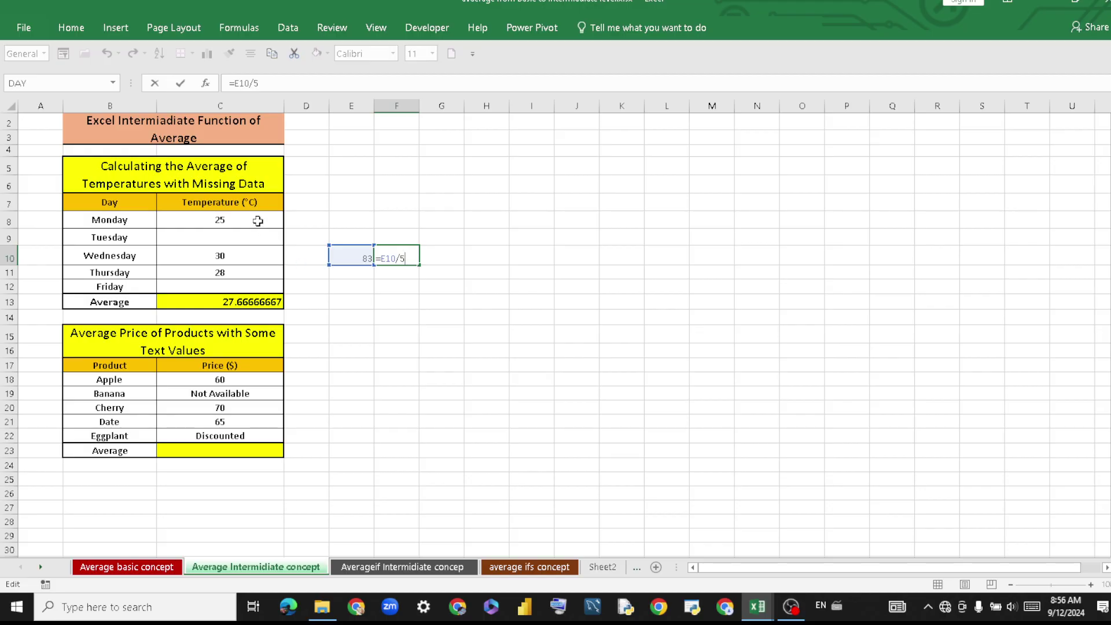
pyautogui.press('BackSpace')
pyautogui.write('3')
pyautogui.press('Return')
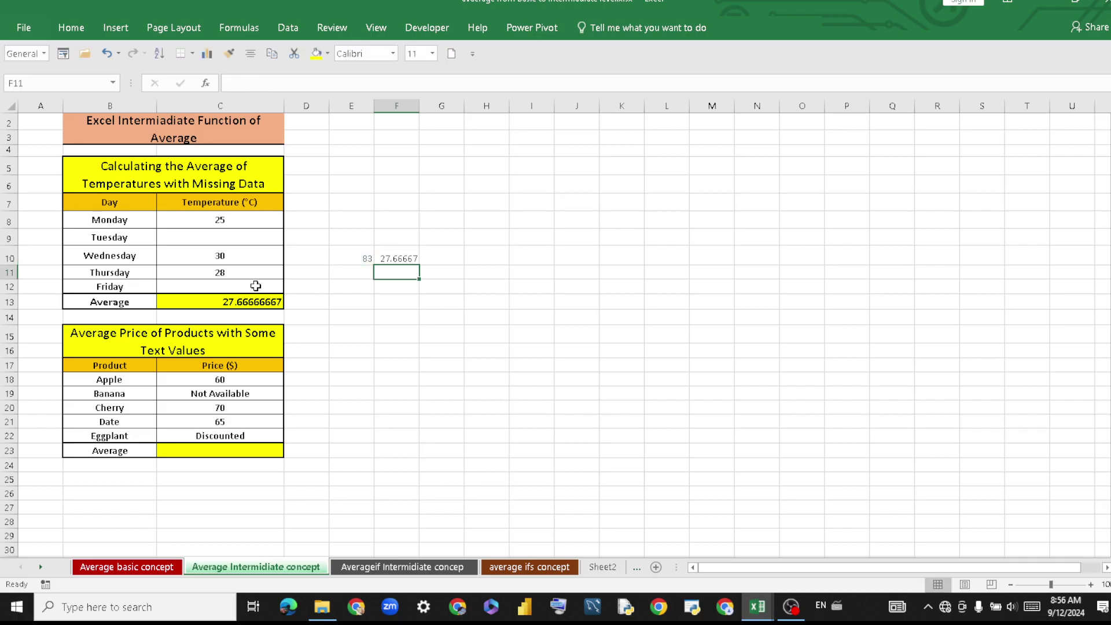
pyautogui.click(400, 258)
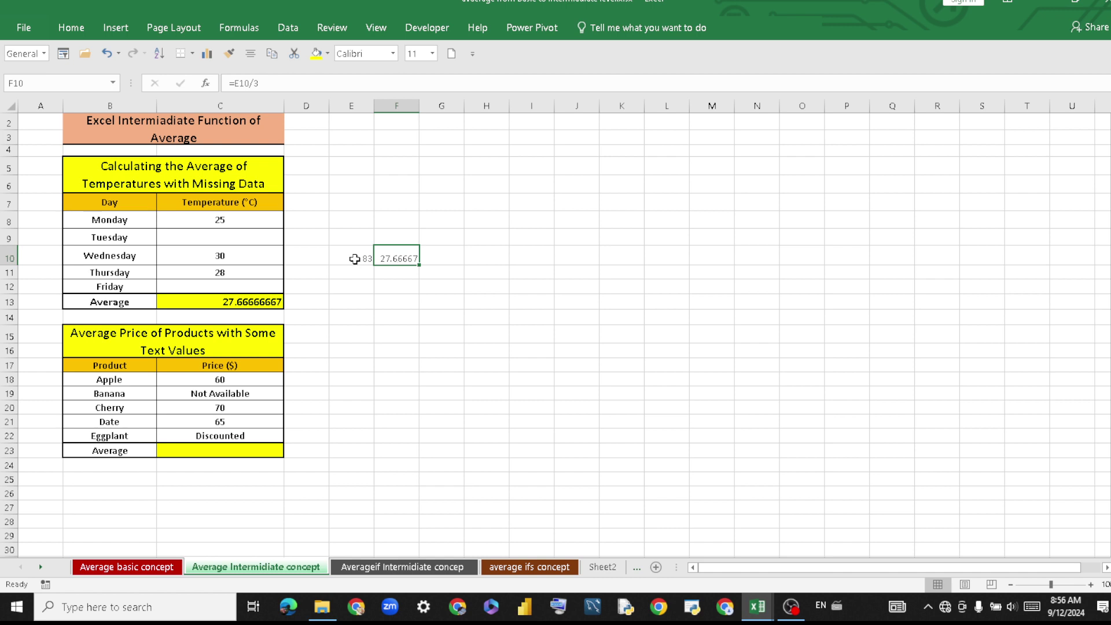
pyautogui.click(228, 237)
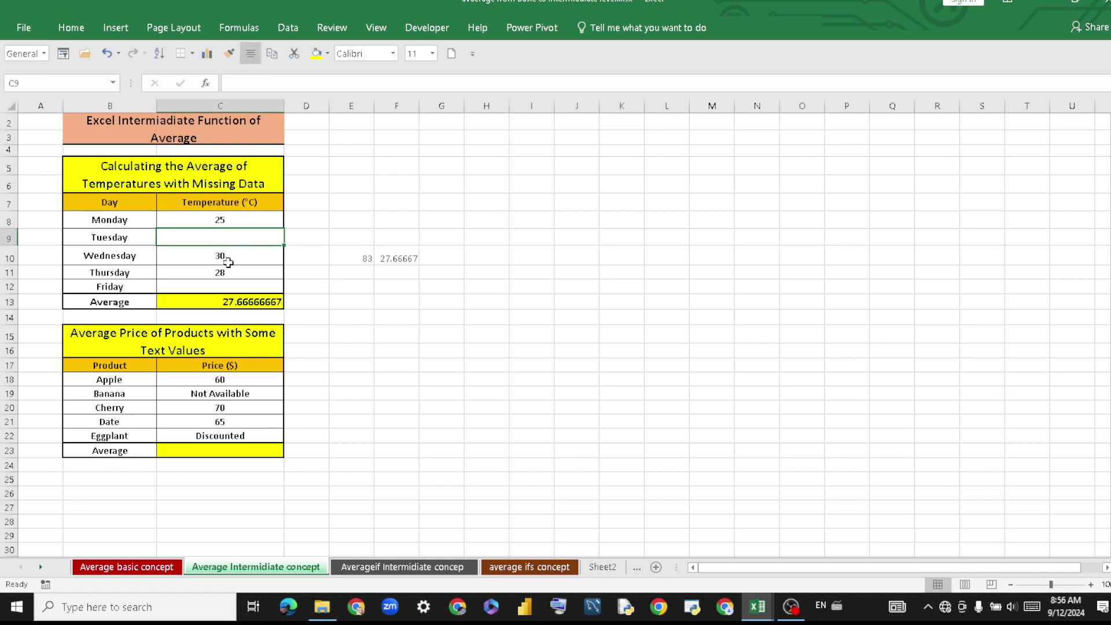
pyautogui.click(232, 287)
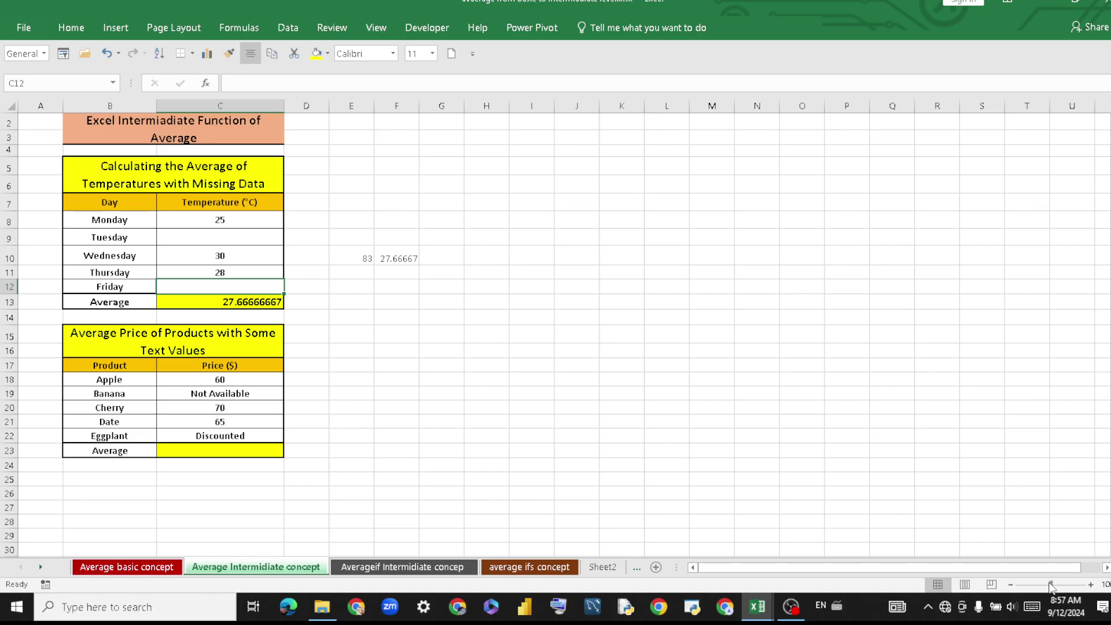
# Calculate the average product price in C23 with AVERAGE over C18:C22, including the text entries
pyautogui.moveTo(1050, 585); pyautogui.dragTo(1053, 586)
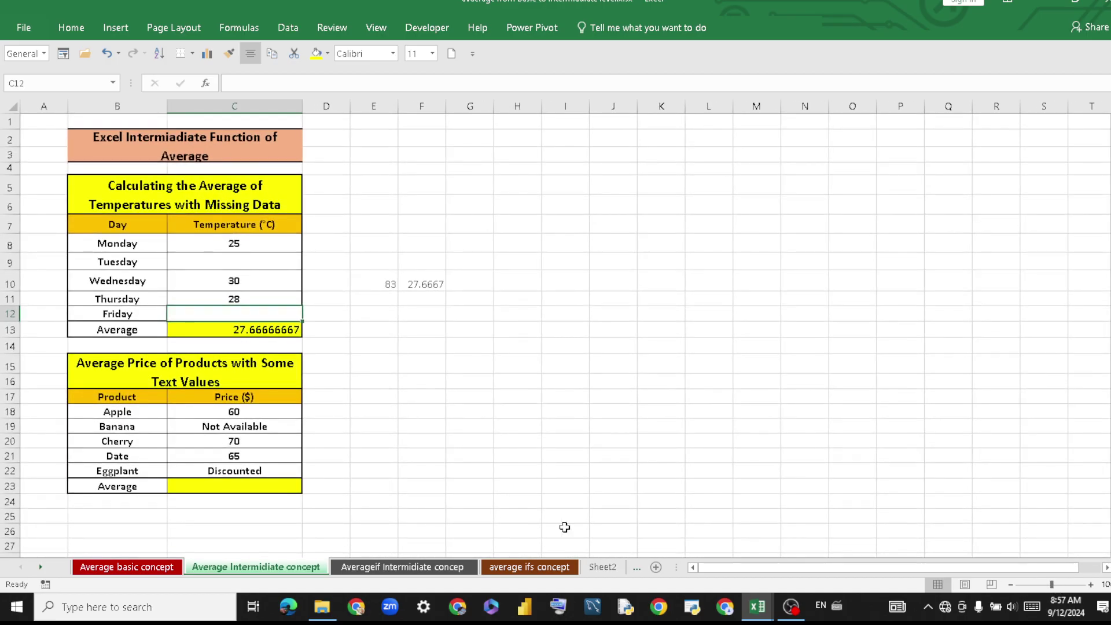
pyautogui.click(115, 399)
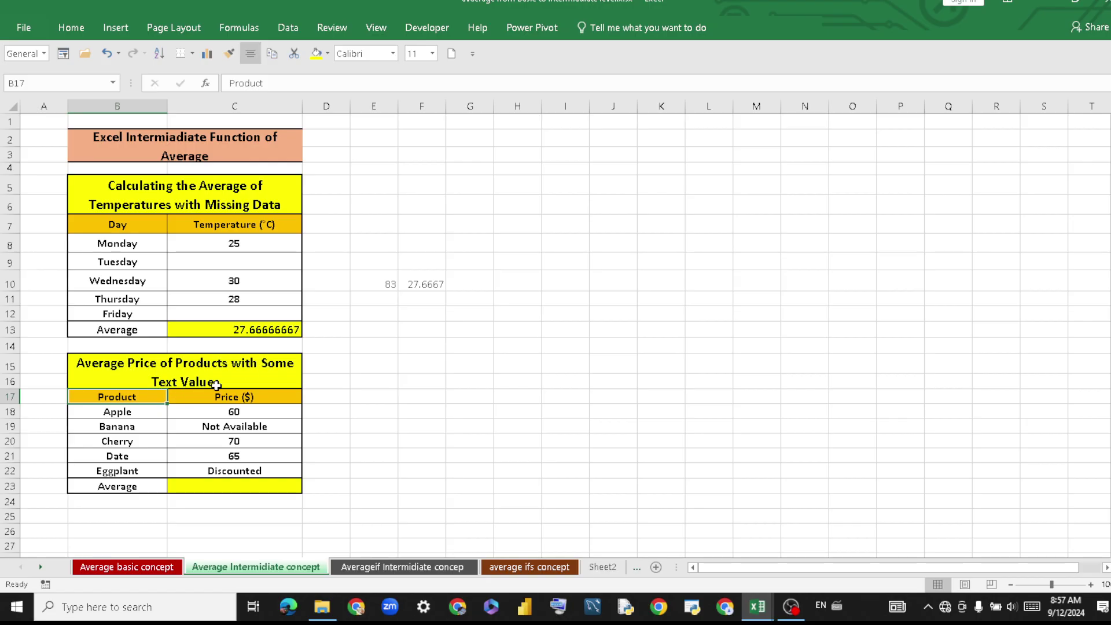
pyautogui.click(250, 484)
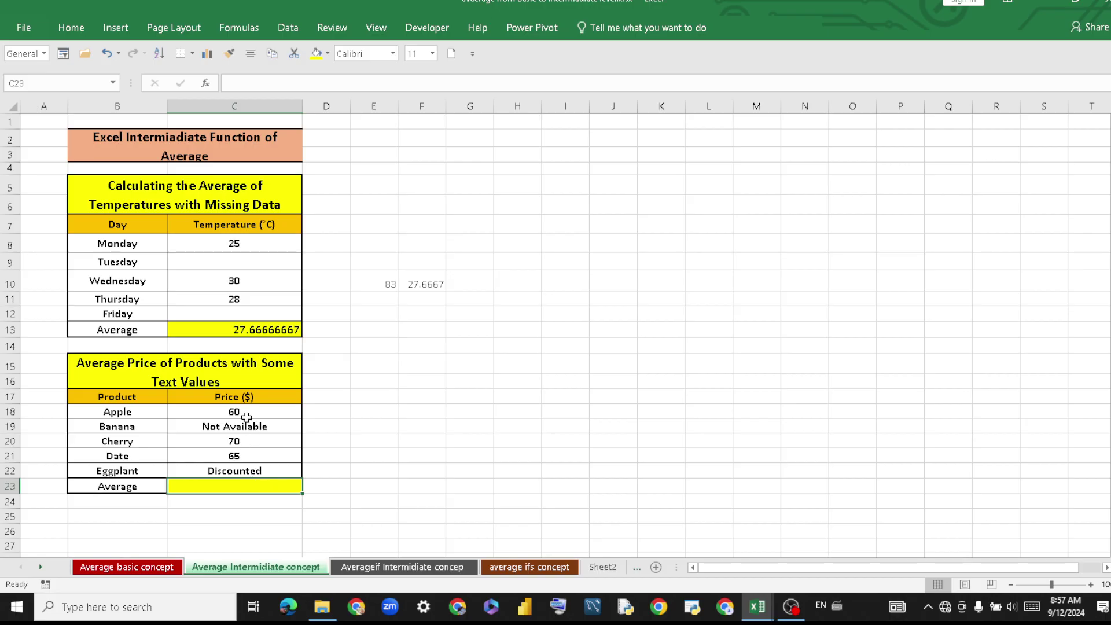
pyautogui.moveTo(243, 412); pyautogui.dragTo(250, 479)
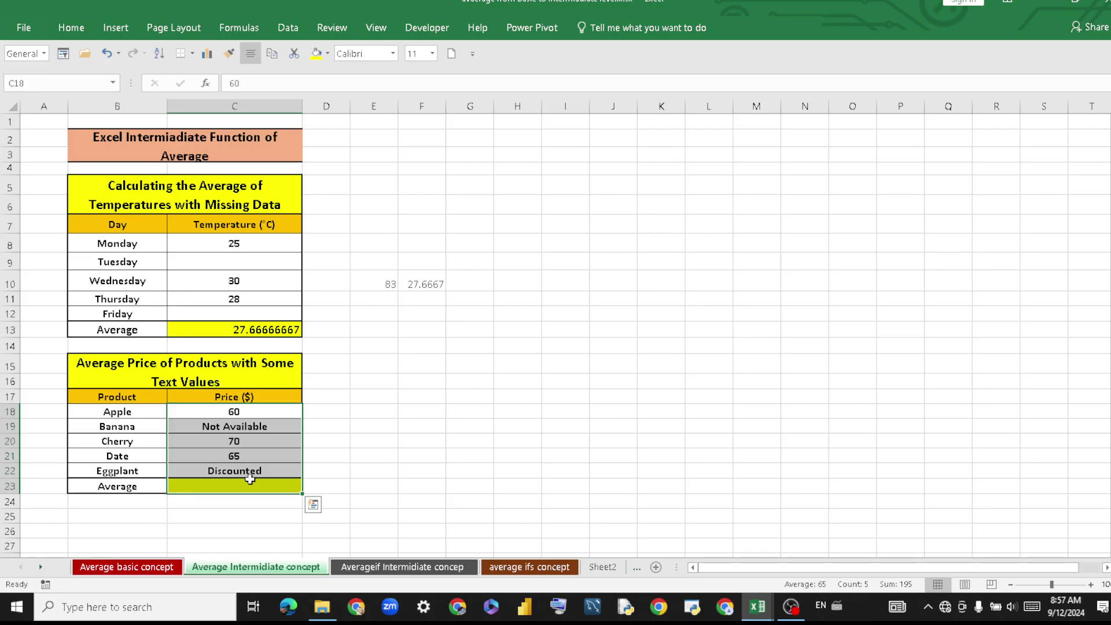
pyautogui.click(218, 515)
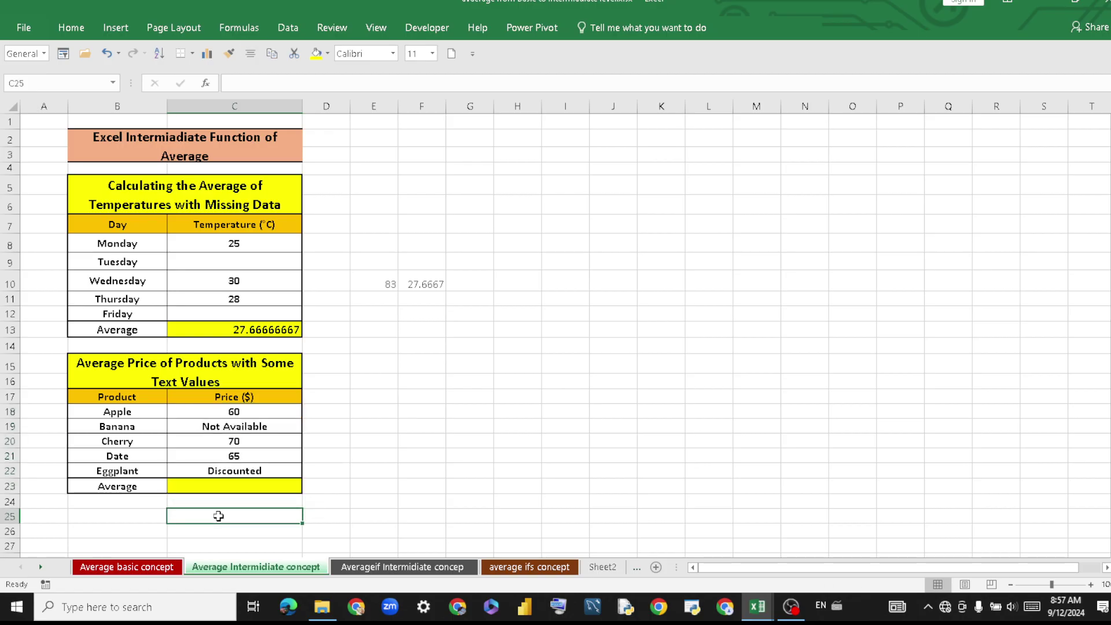
pyautogui.click(201, 485)
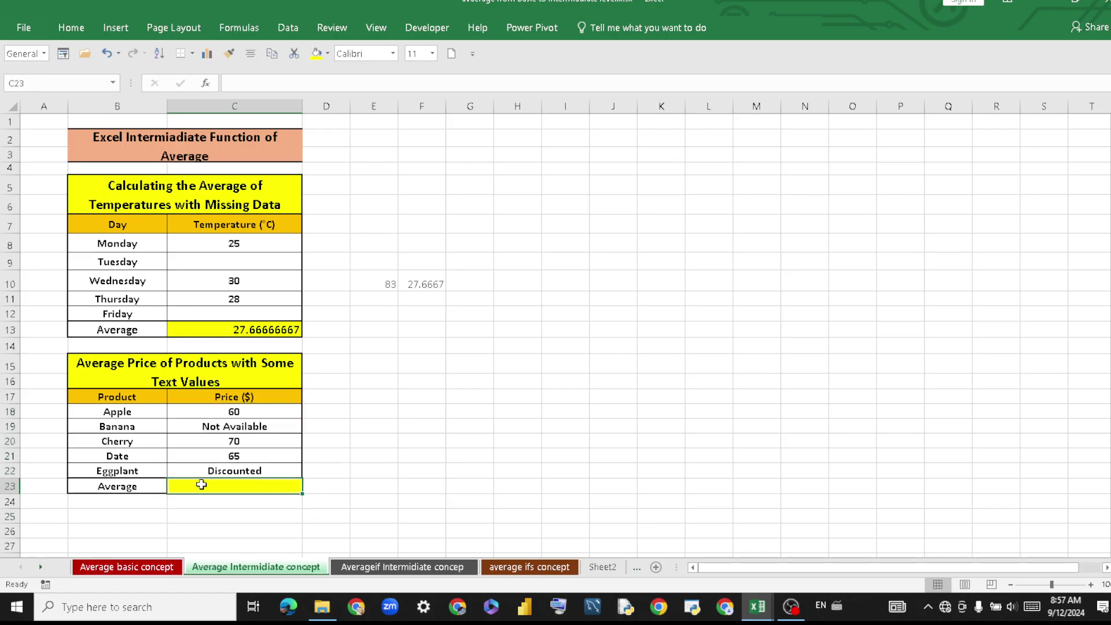
pyautogui.write('=')
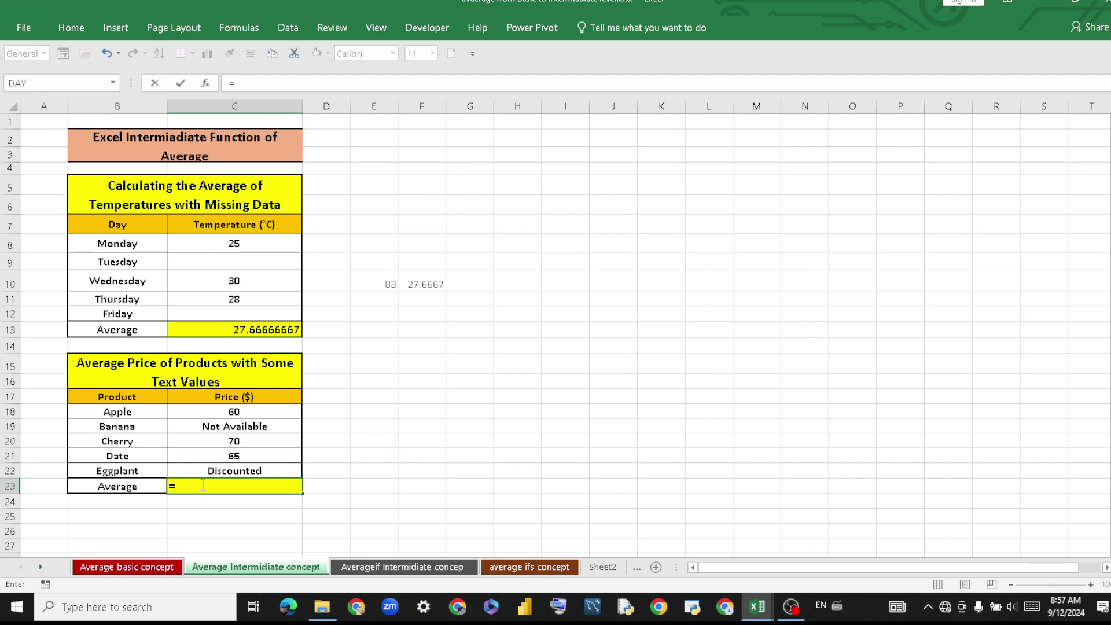
pyautogui.write('aver')
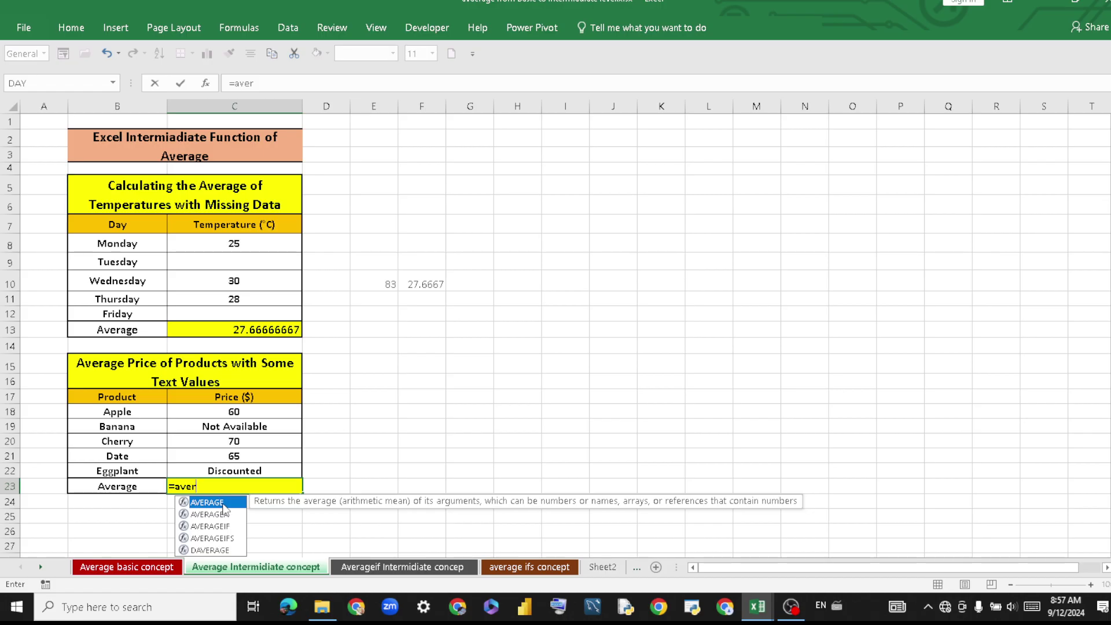
pyautogui.doubleClick(224, 505)
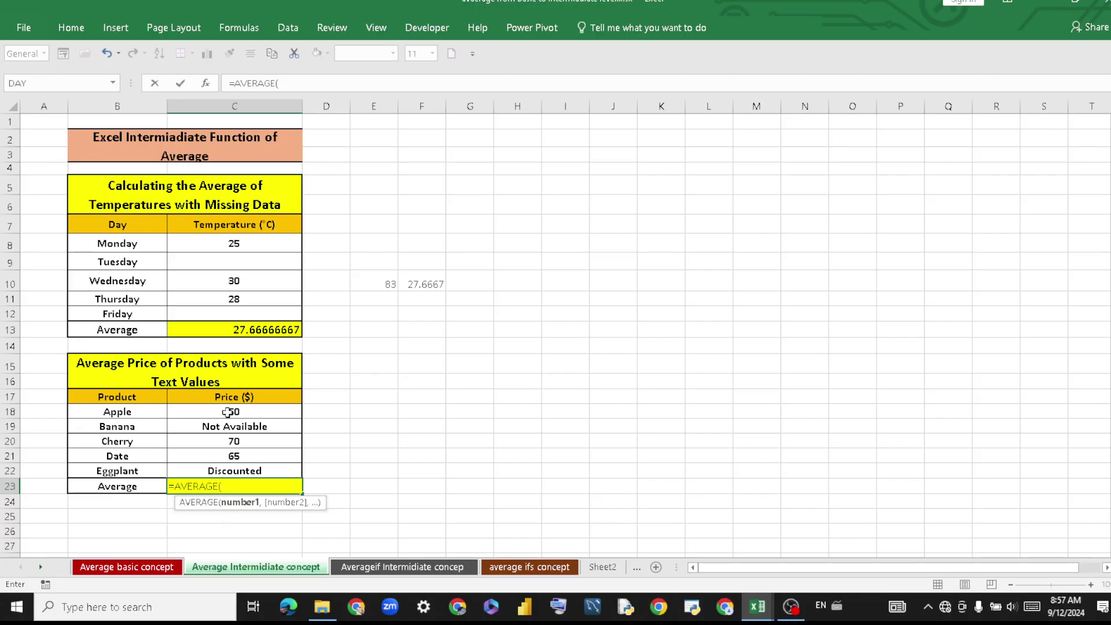
pyautogui.moveTo(227, 411); pyautogui.dragTo(238, 463)
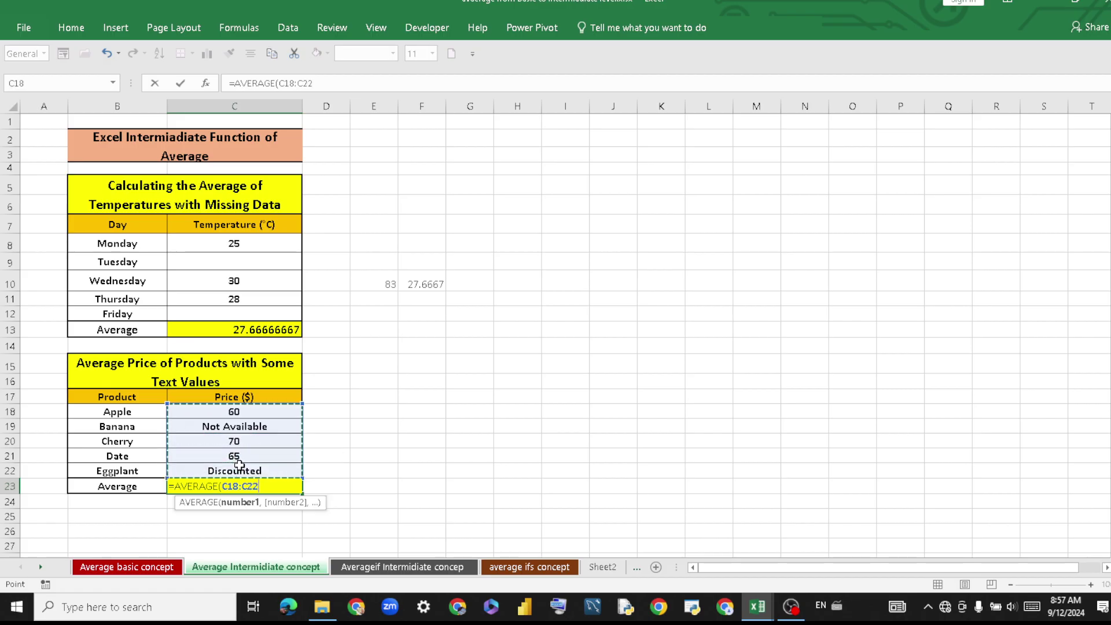
pyautogui.write(')')
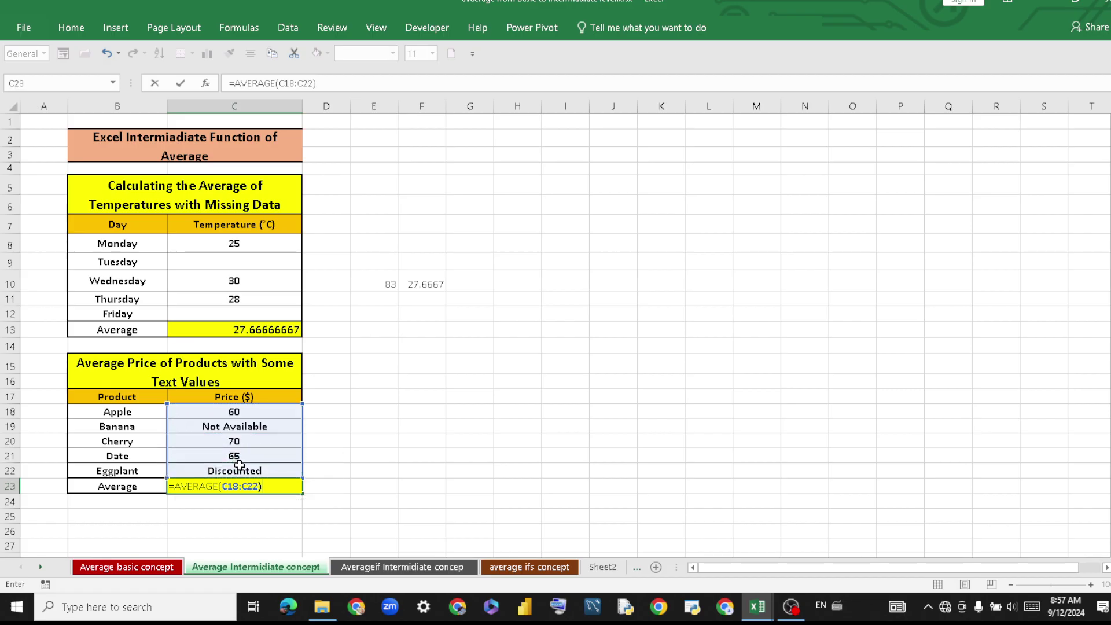
pyautogui.press('Return')
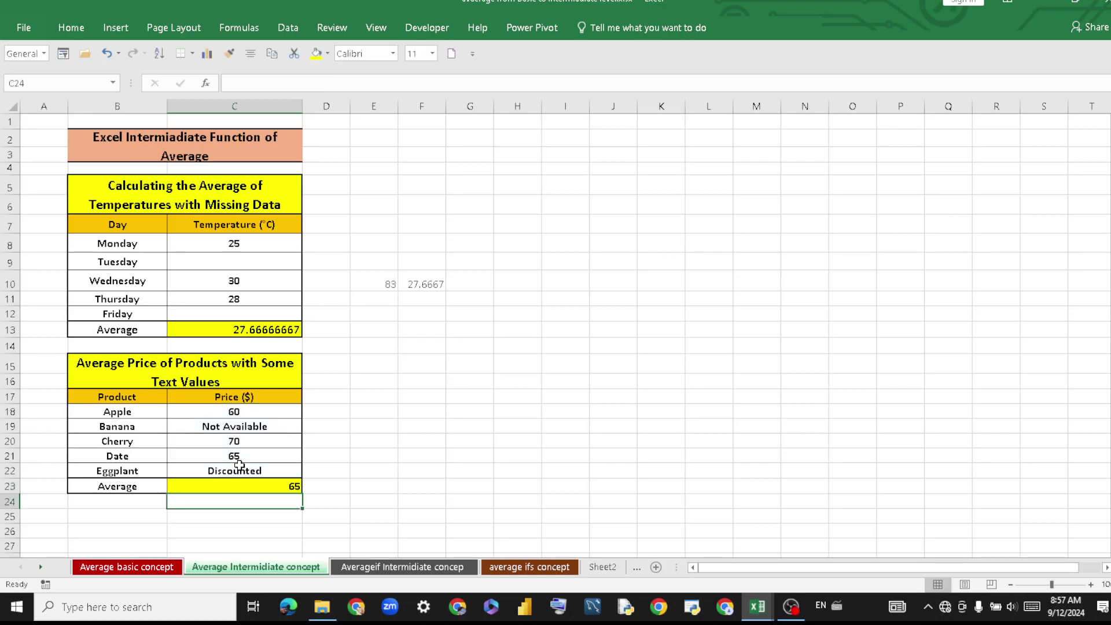
pyautogui.click(271, 486)
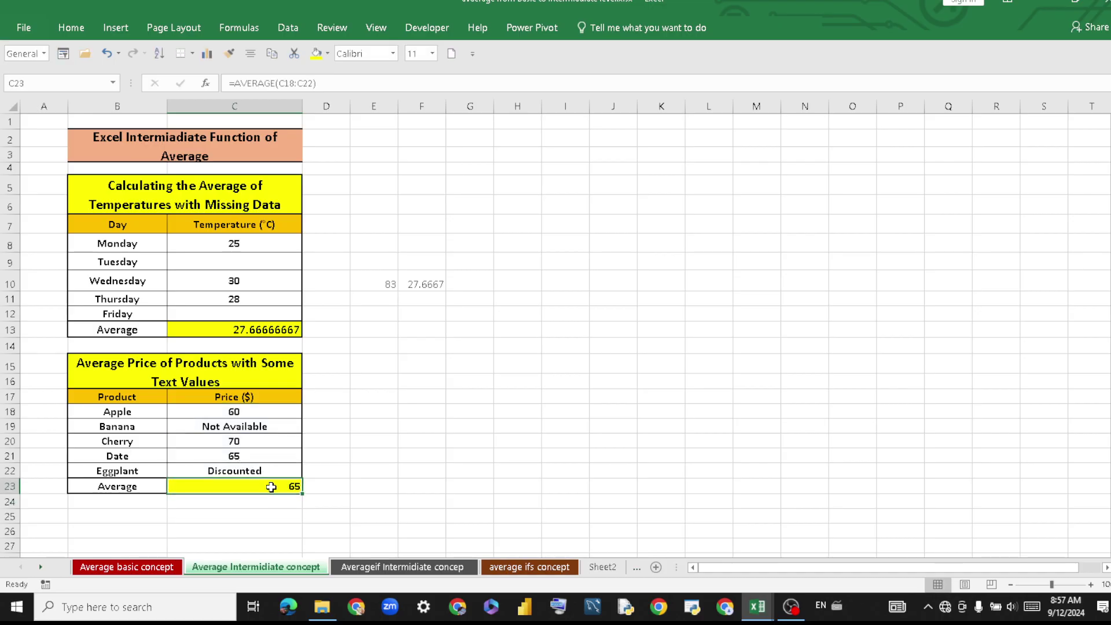
# Add up only the numeric prices of Apple, Cherry and Date in E20 with the formula =C18+C20+C21
pyautogui.click(382, 441)
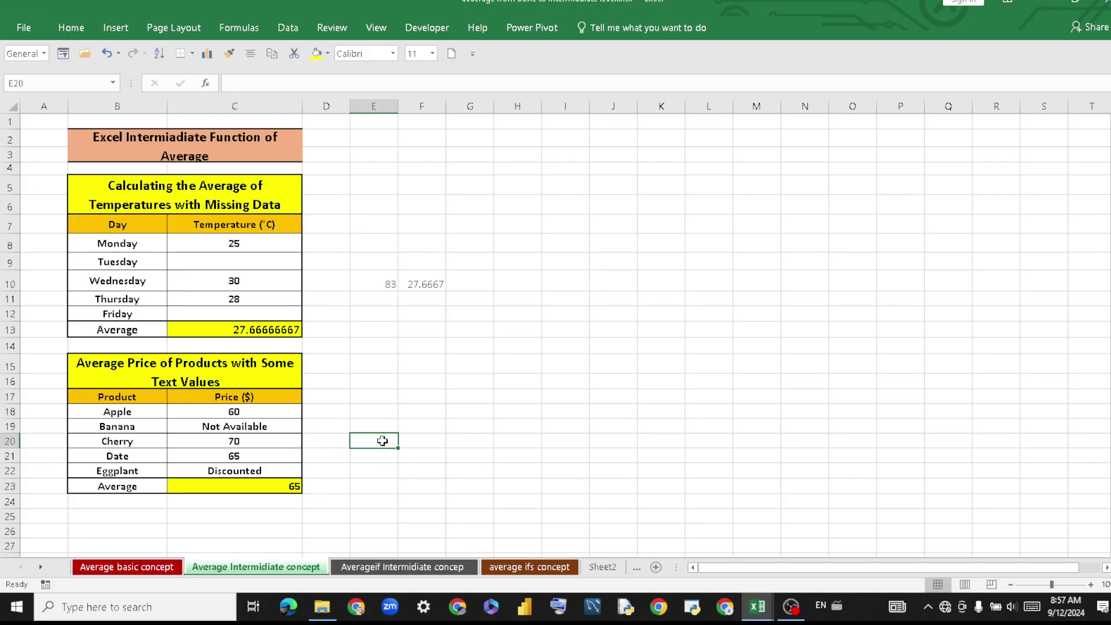
pyautogui.write('=')
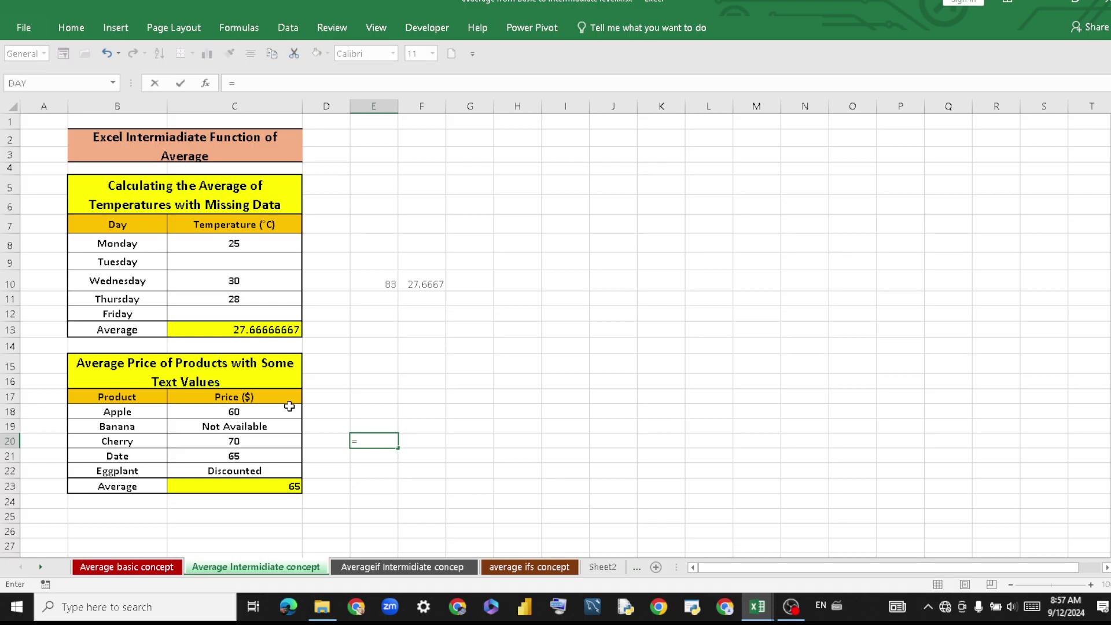
pyautogui.click(271, 410)
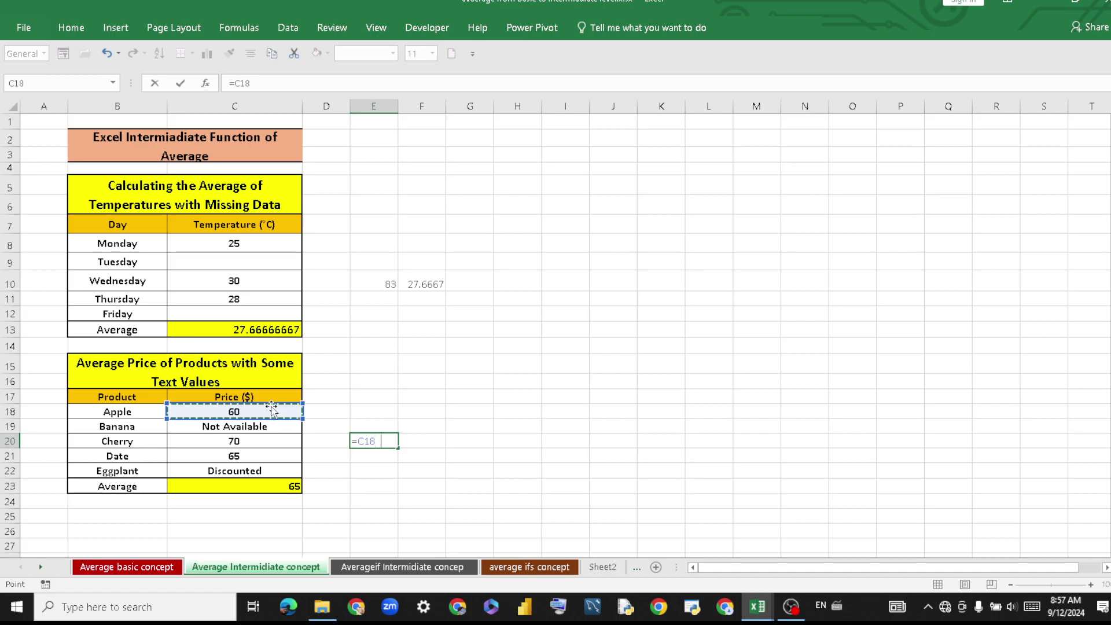
pyautogui.write('+')
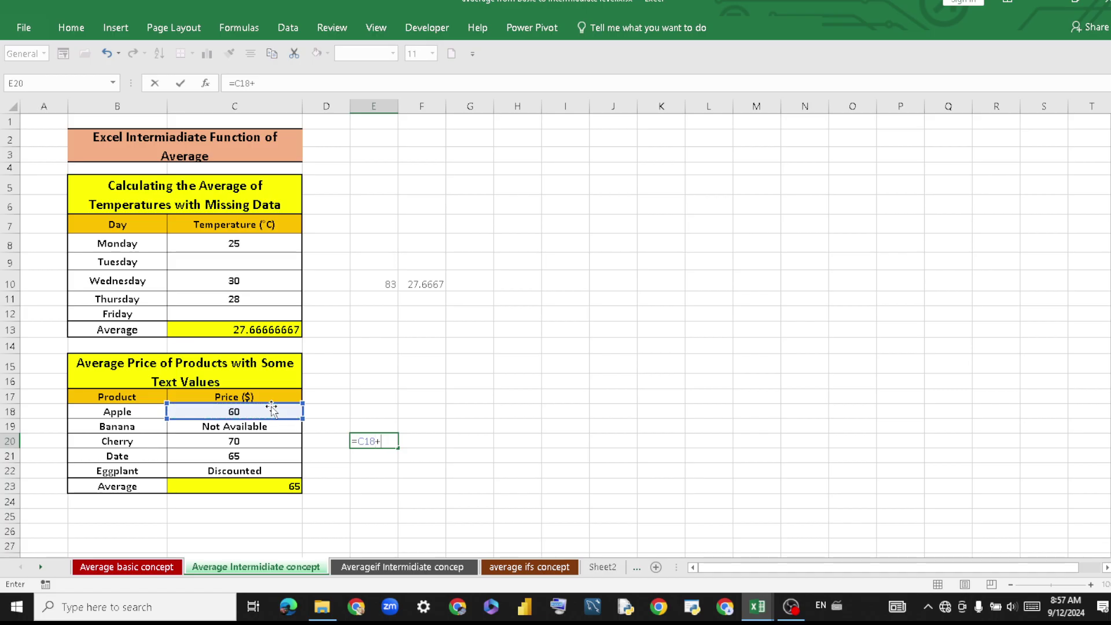
pyautogui.click(272, 439)
pyautogui.write('+')
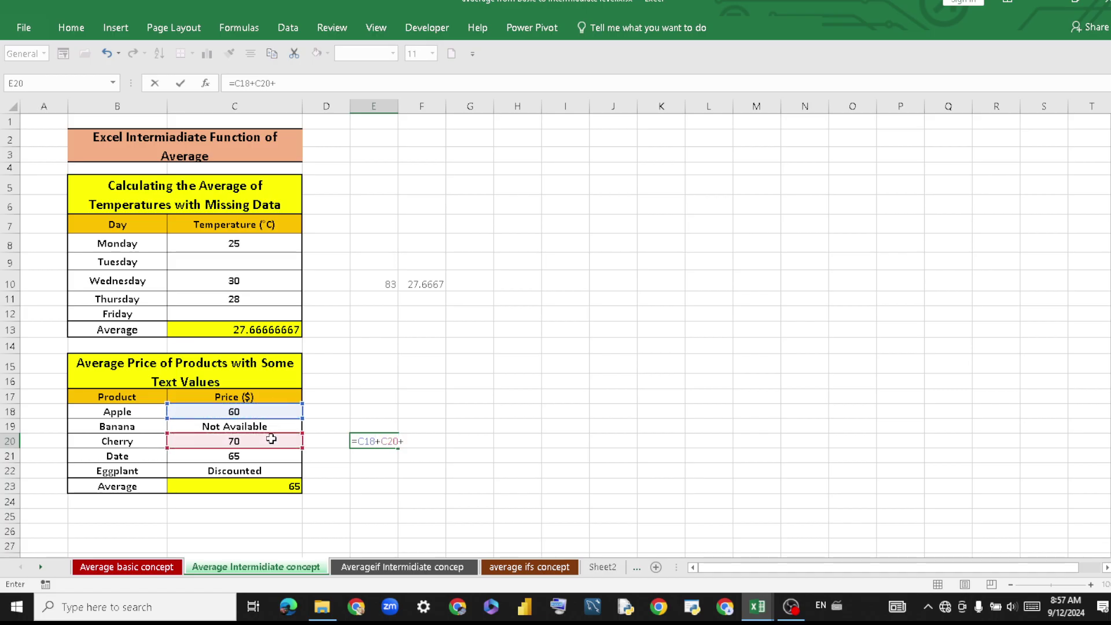
pyautogui.click(273, 459)
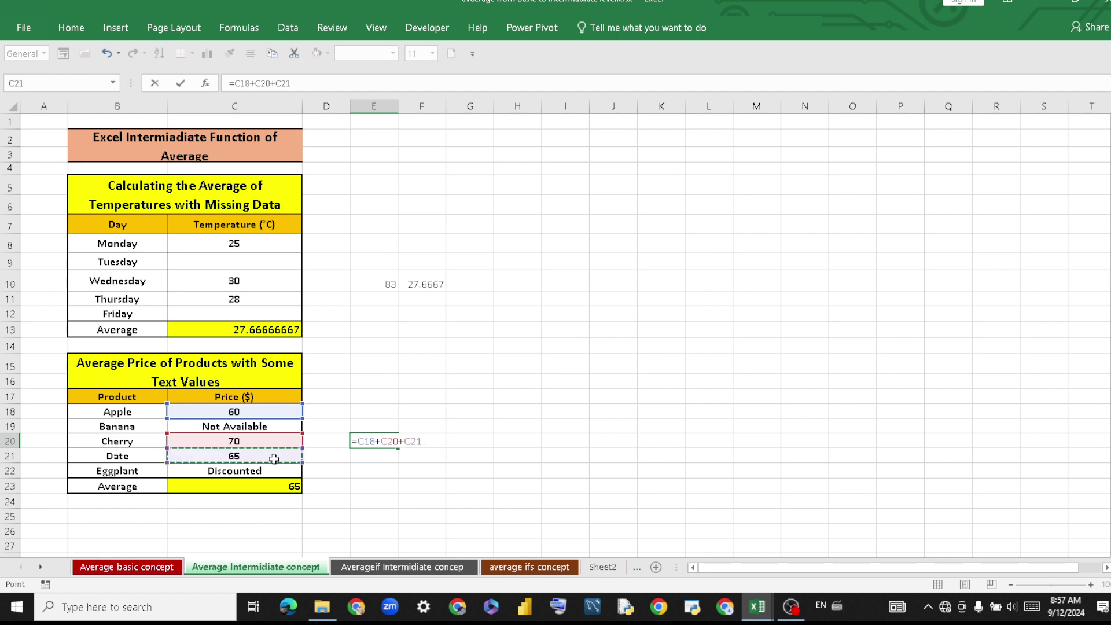
pyautogui.press('Return')
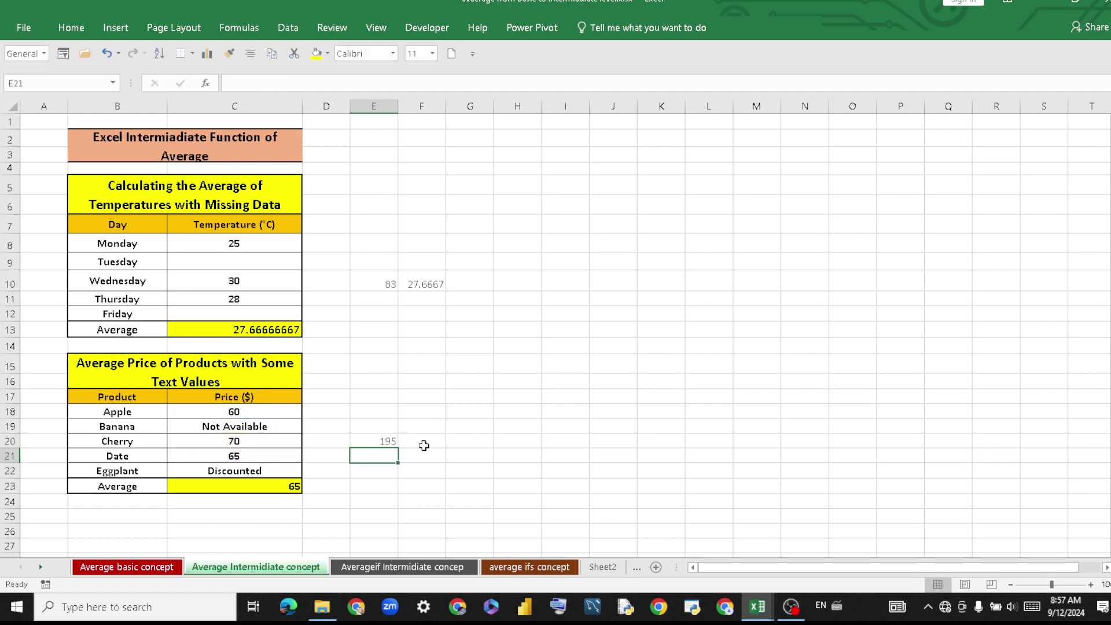
# Divide the price sum by all five products in F20 with the formula =E20/5
pyautogui.click(433, 441)
pyautogui.write('=')
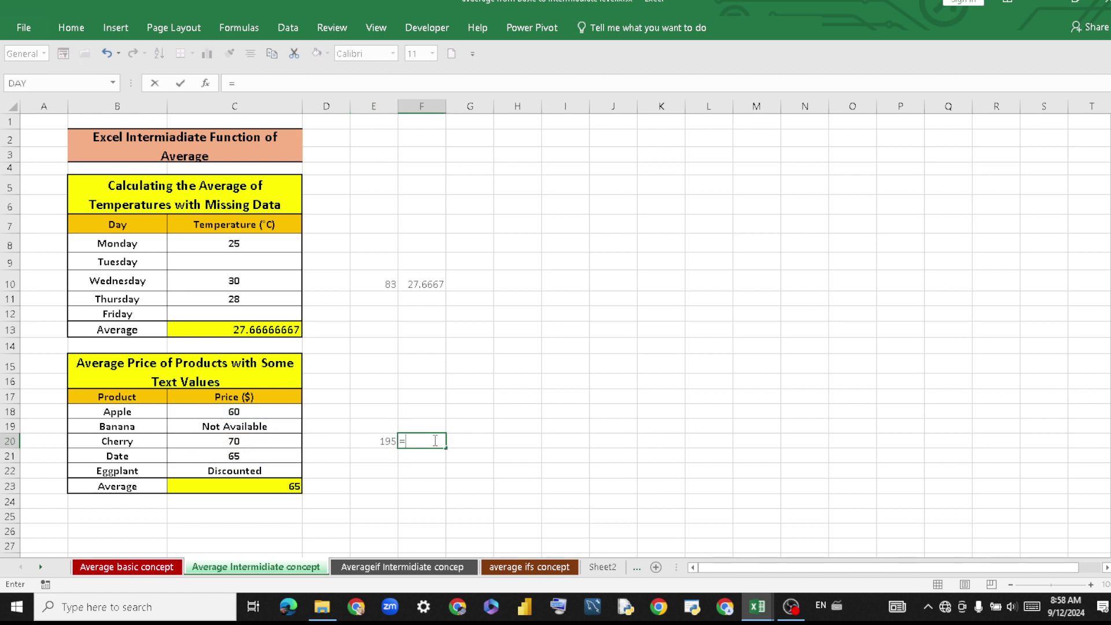
pyautogui.click(379, 441)
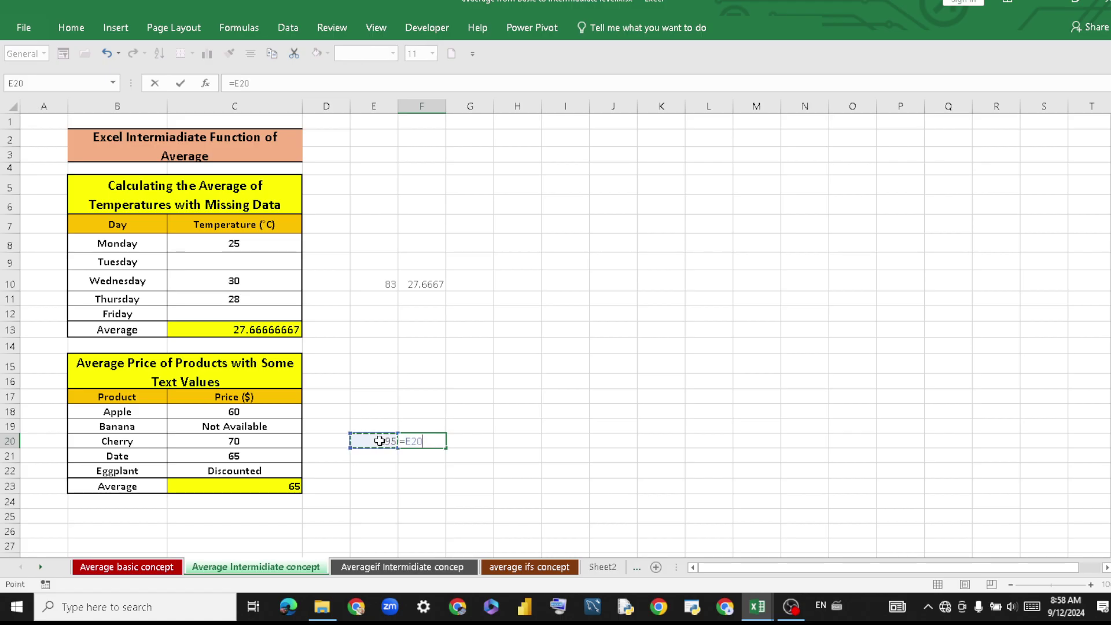
pyautogui.write('/5')
pyautogui.press('Return')
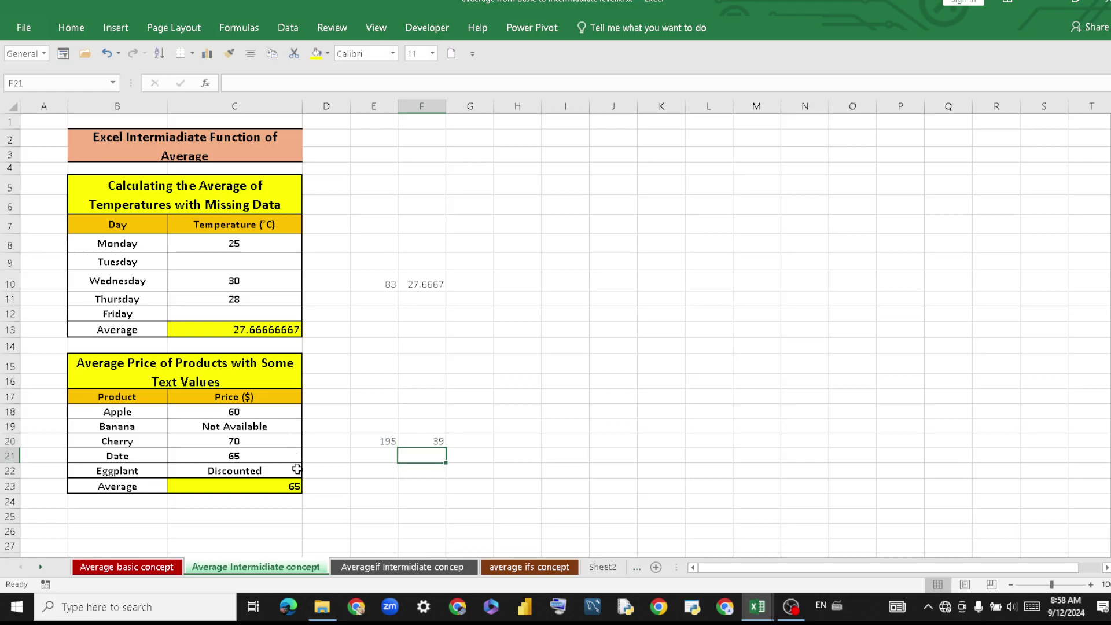
# Change the divisor in F20 to 3 so that only the numeric prices count, making the formula =E20/3
pyautogui.doubleClick(424, 441)
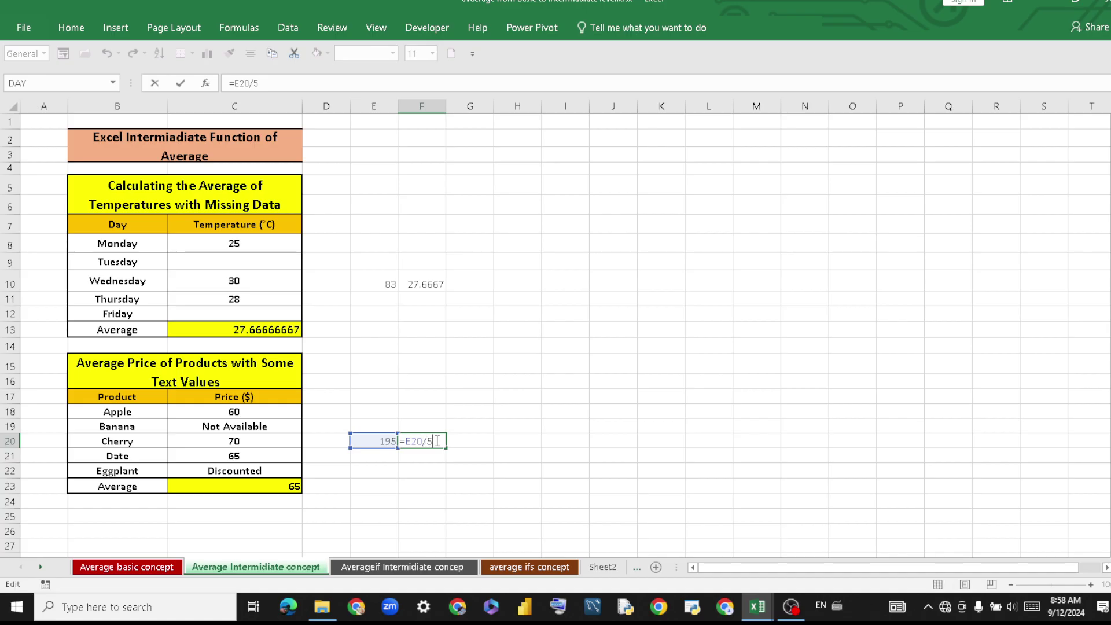
pyautogui.press('BackSpace')
pyautogui.press('Return')
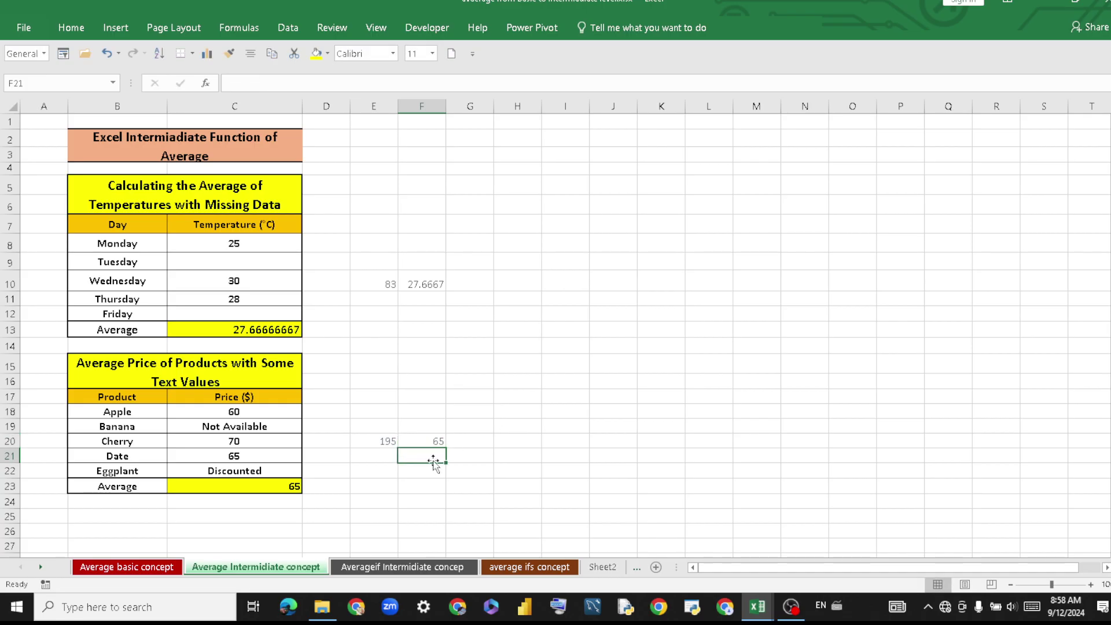
pyautogui.click(429, 442)
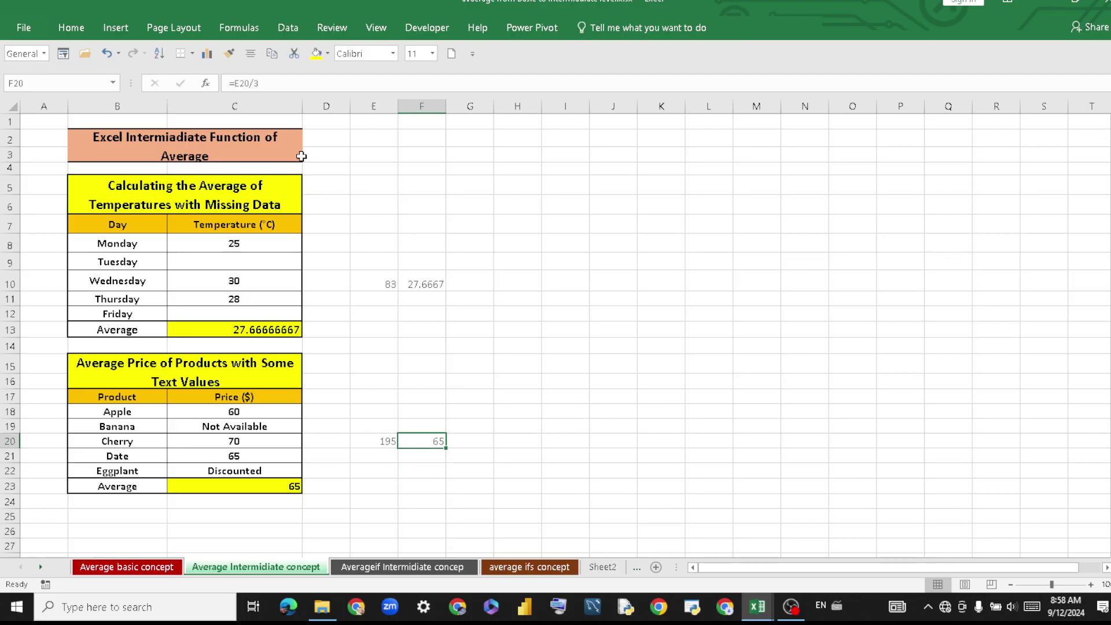
# Highlight the manually calculated average in F20 with a yellow fill
pyautogui.click(316, 53)
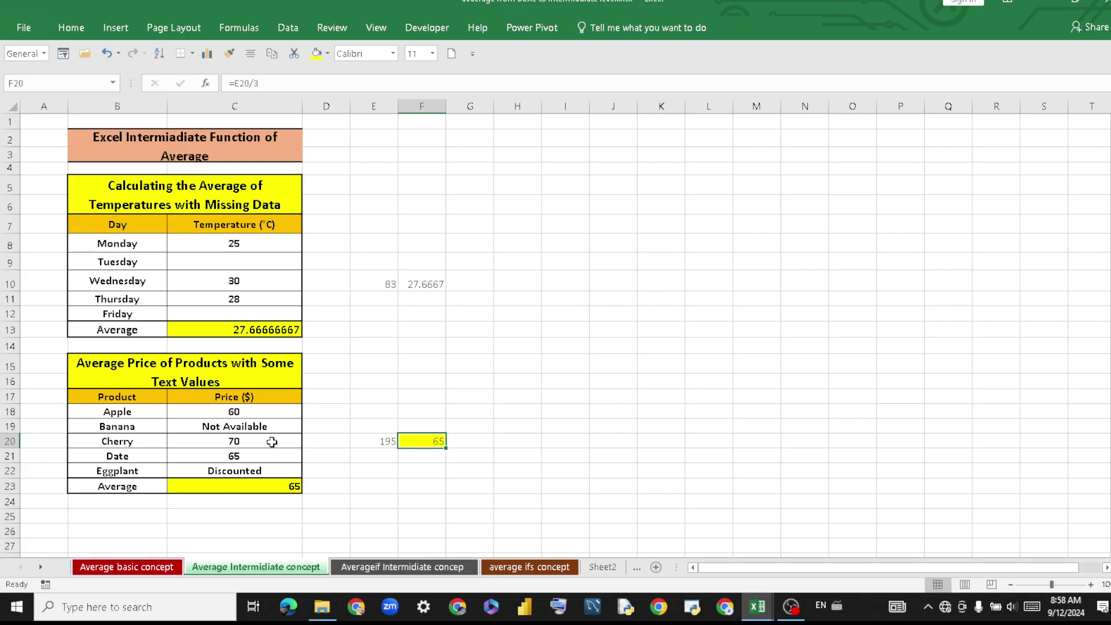
# Examine the blank temperature cells C9 and C12 and the text entries in price cells C19 and C22
pyautogui.click(252, 259)
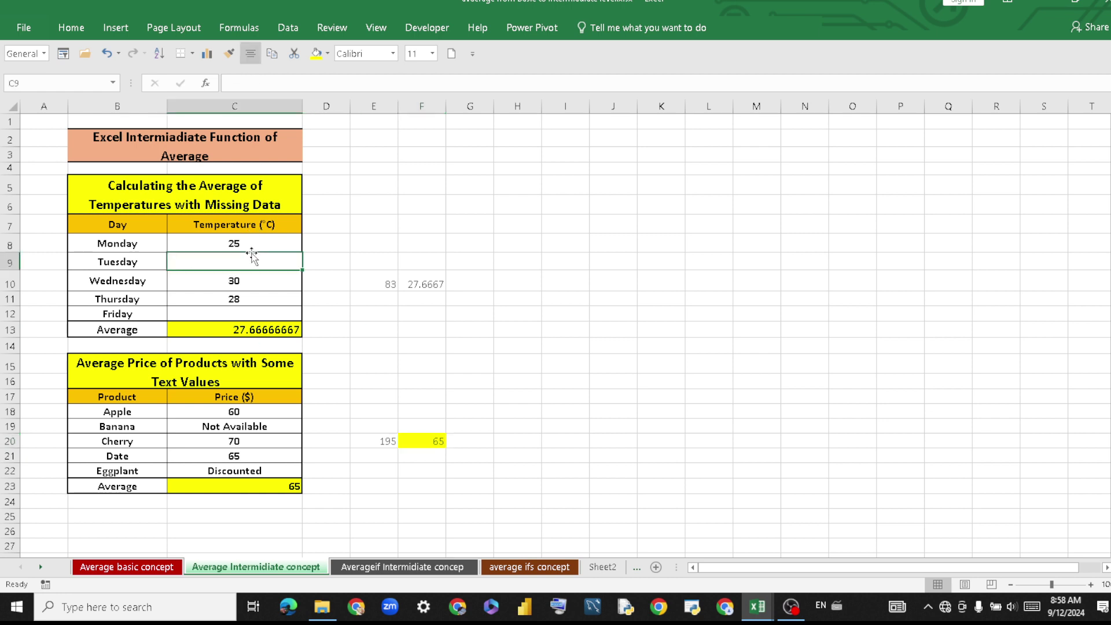
pyautogui.click(261, 316)
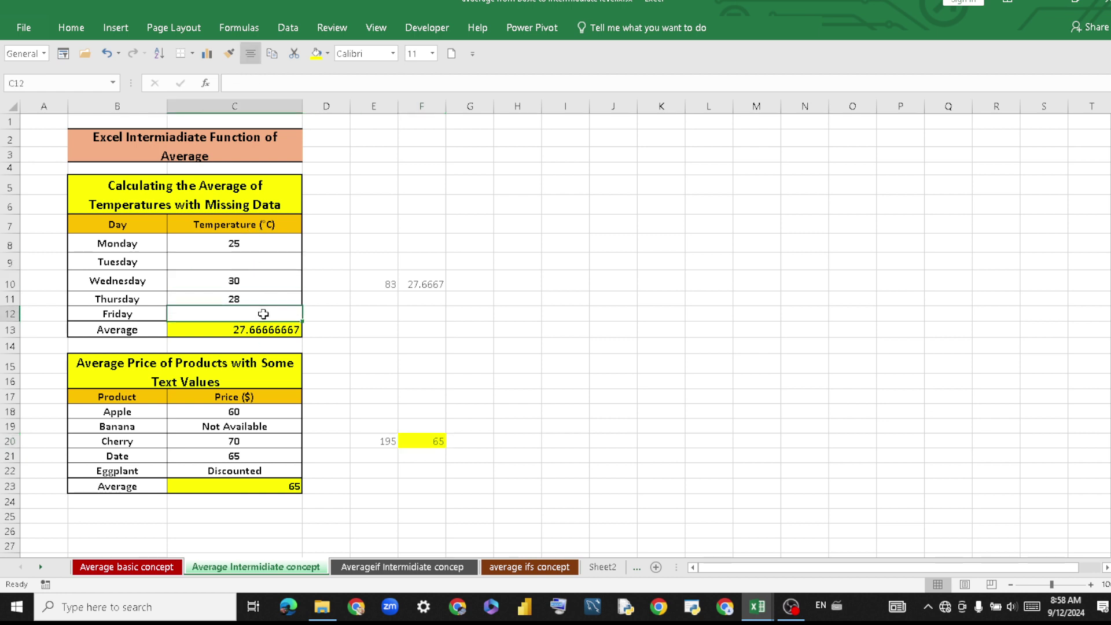
pyautogui.click(269, 429)
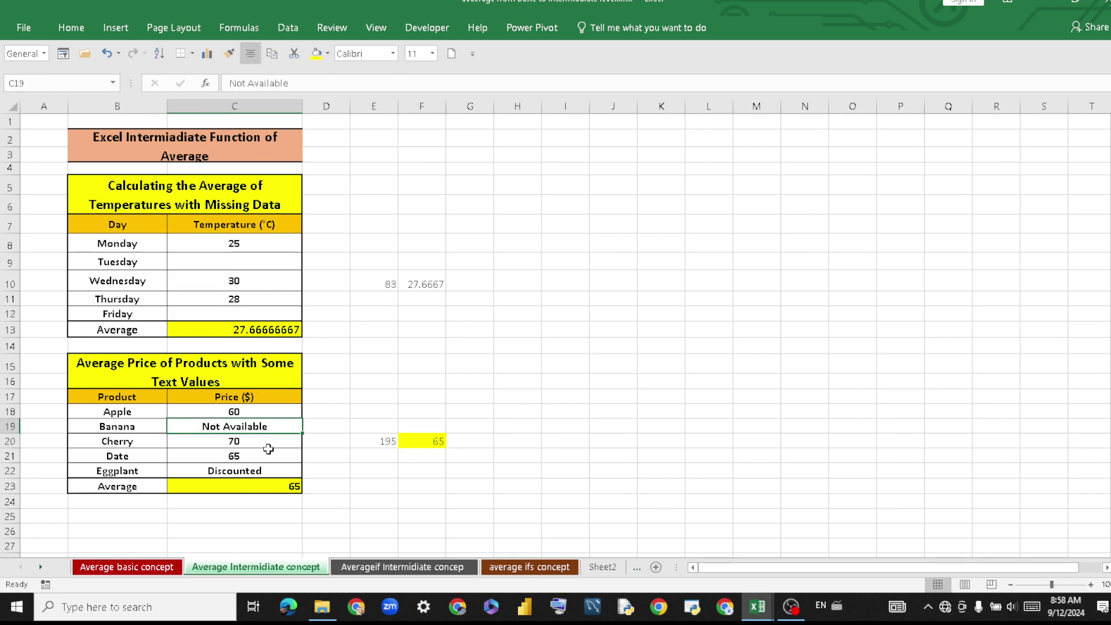
pyautogui.click(272, 471)
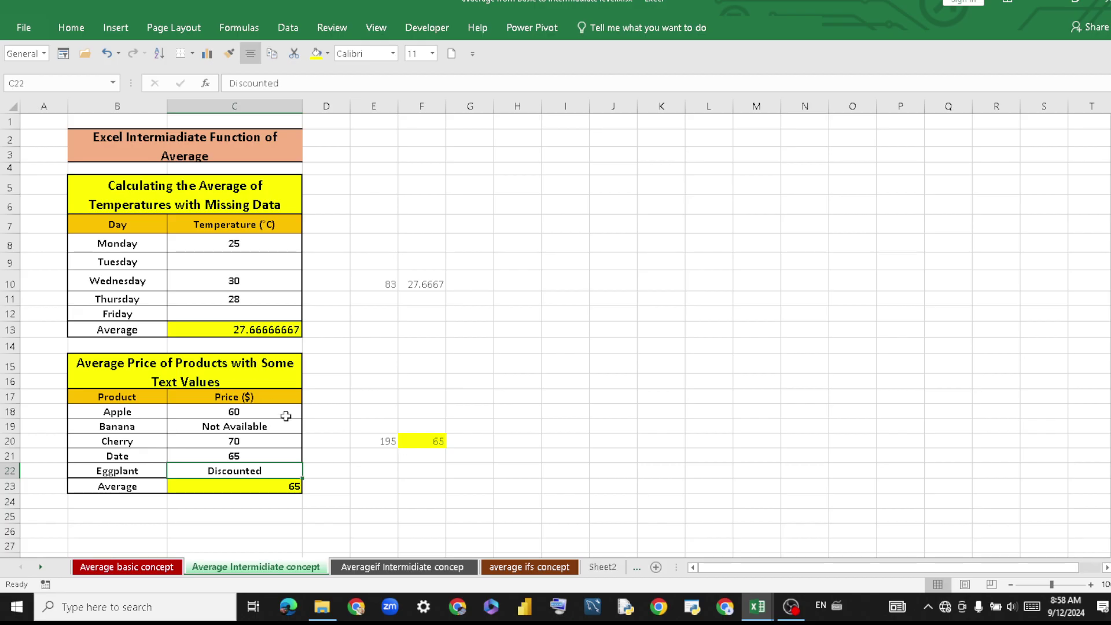
# Compare the manual division formula in F20 with the AVERAGE formula in C23, leaving both formulas as they are
pyautogui.doubleClick(420, 441)
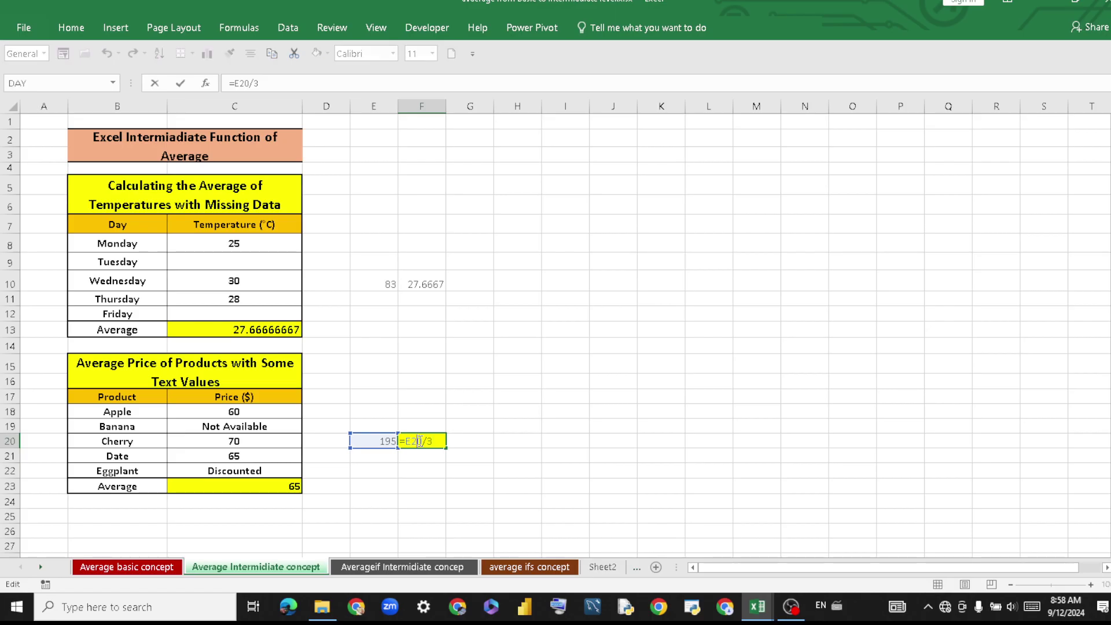
pyautogui.press('Return')
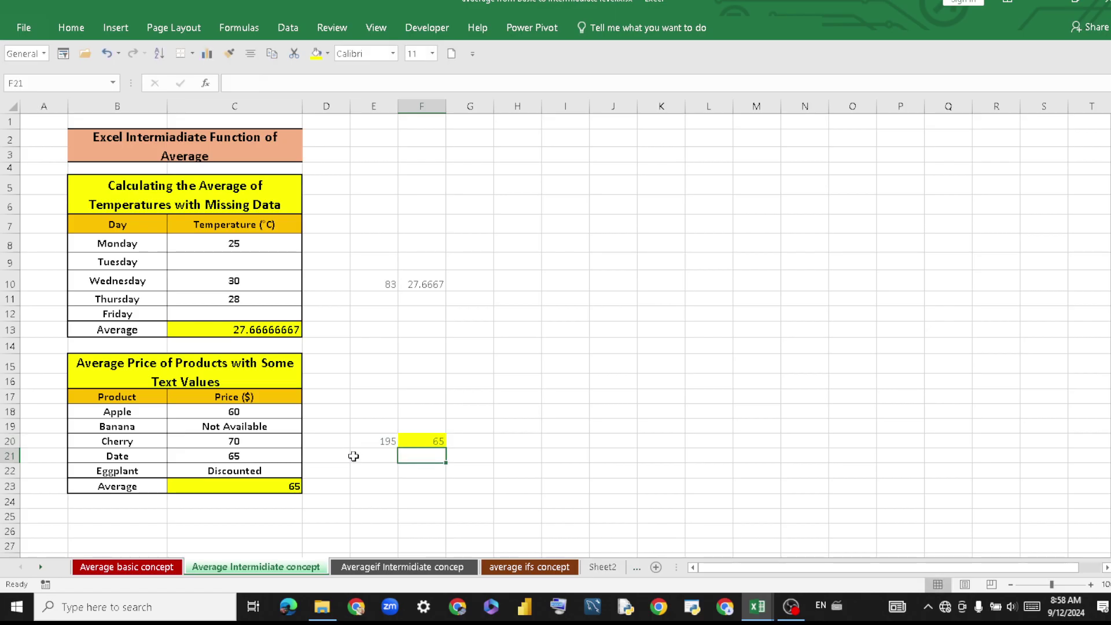
pyautogui.doubleClick(422, 441)
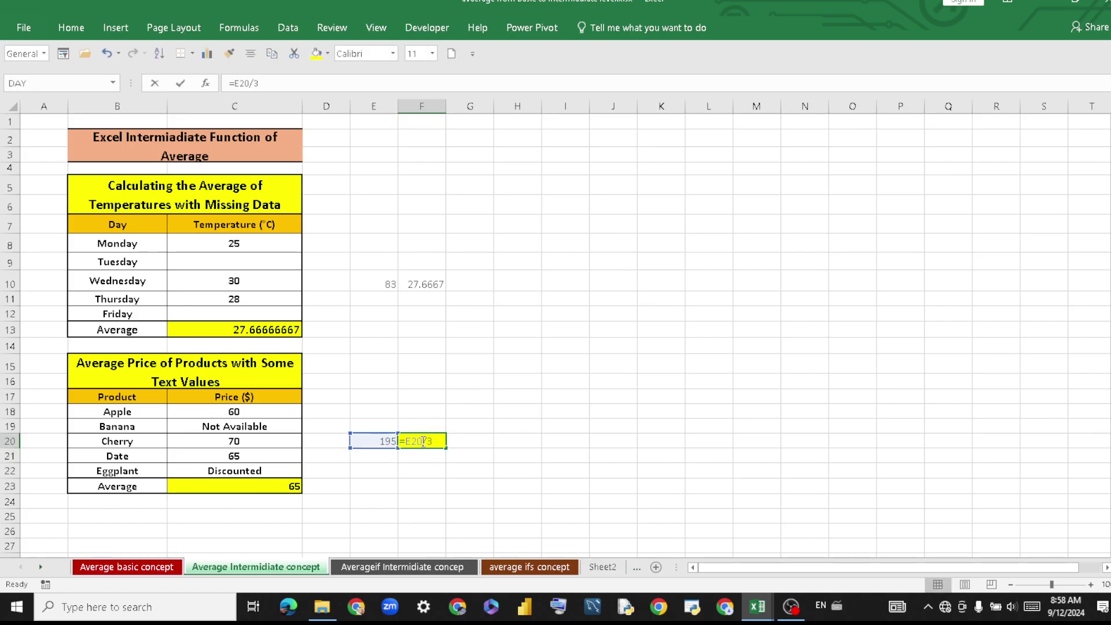
pyautogui.press('Return')
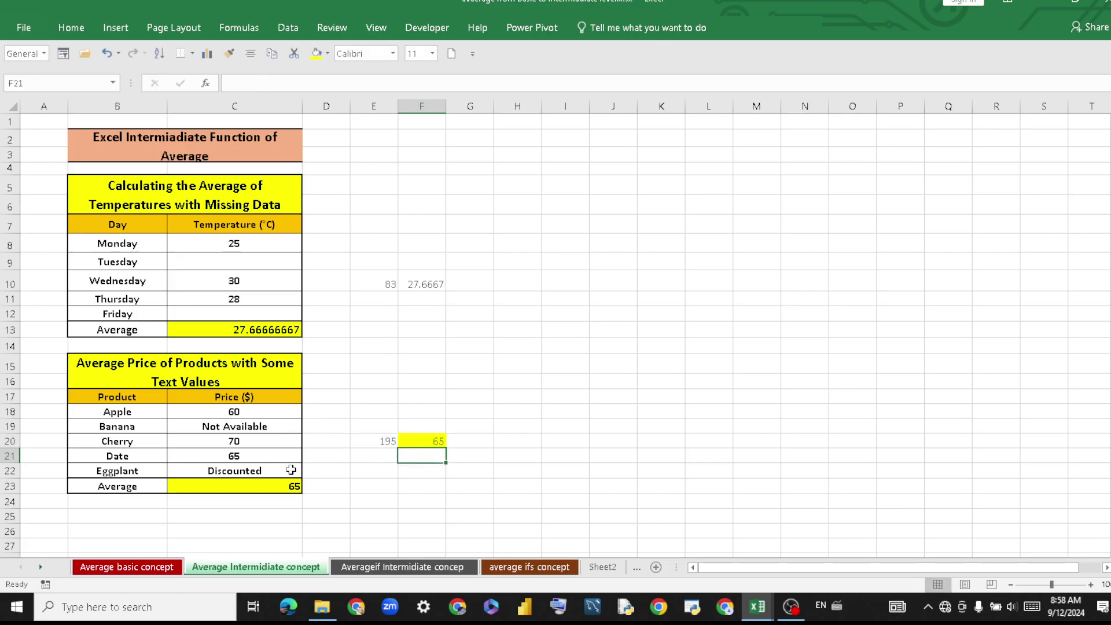
pyautogui.doubleClick(417, 438)
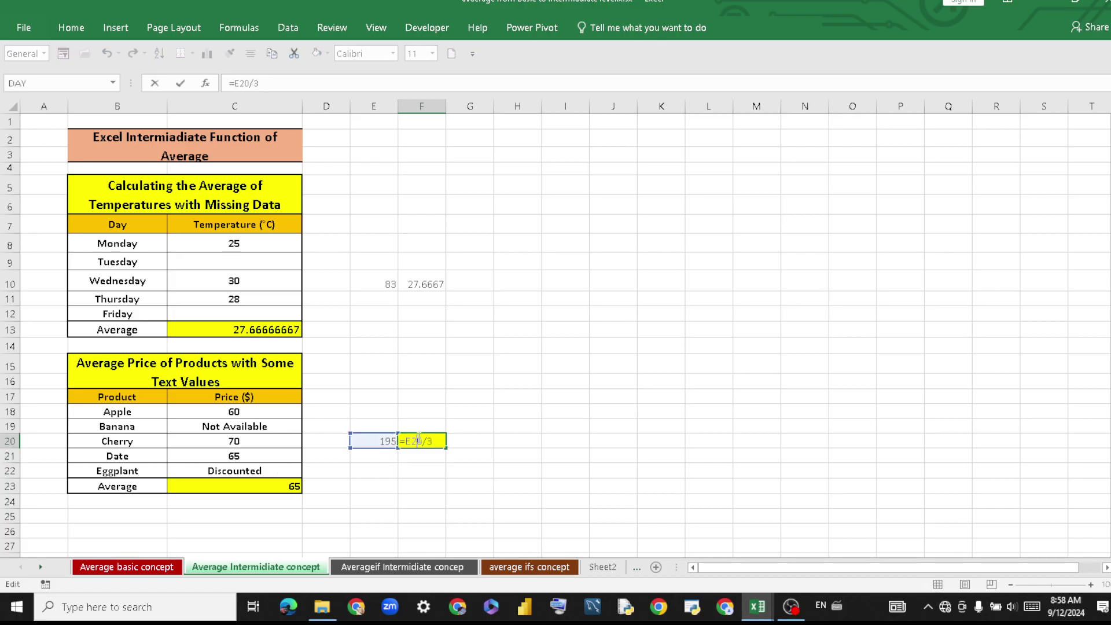
pyautogui.press('Return')
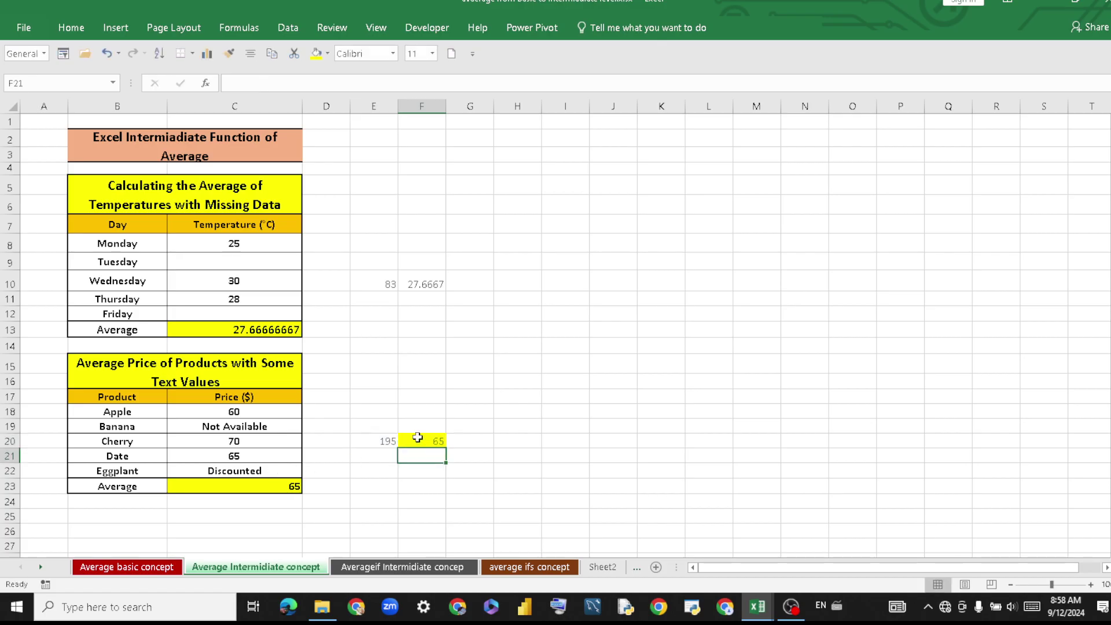
pyautogui.doubleClick(268, 485)
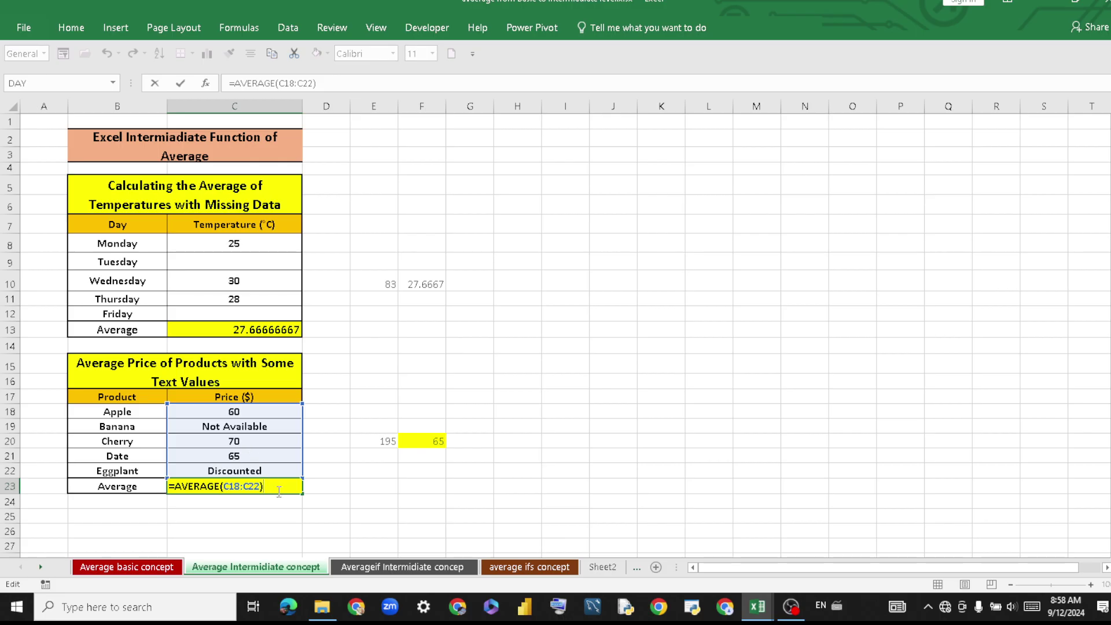
pyautogui.press('Return')
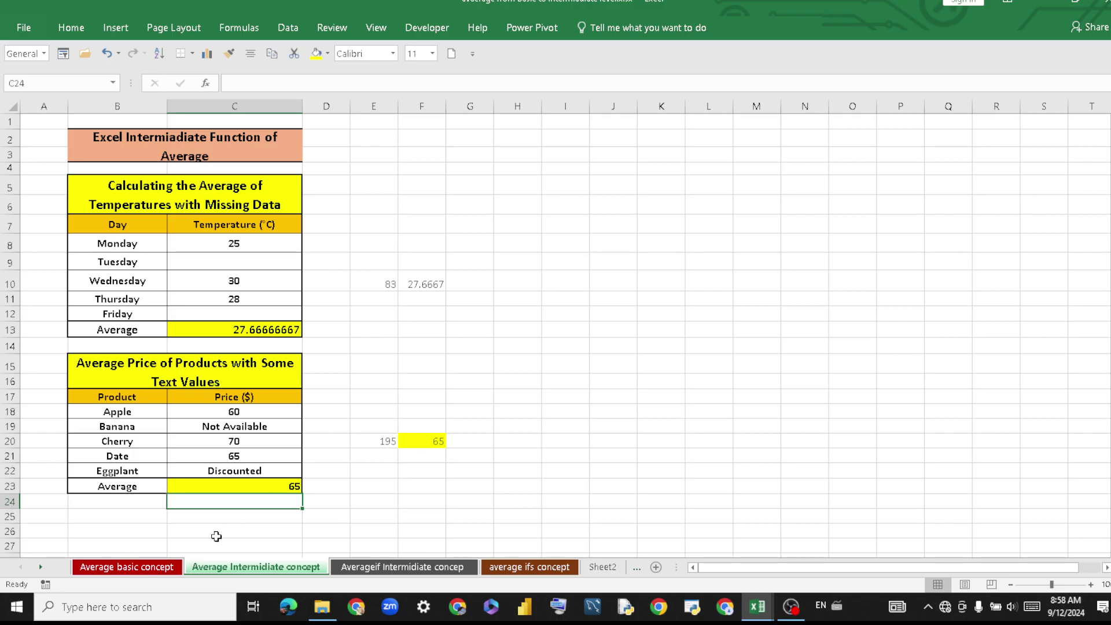
# View the Average basic concept and Averageif Intermidiate concep sheets, and return to the Average Intermidiate concept sheet
pyautogui.click(138, 567)
pyautogui.click(217, 568)
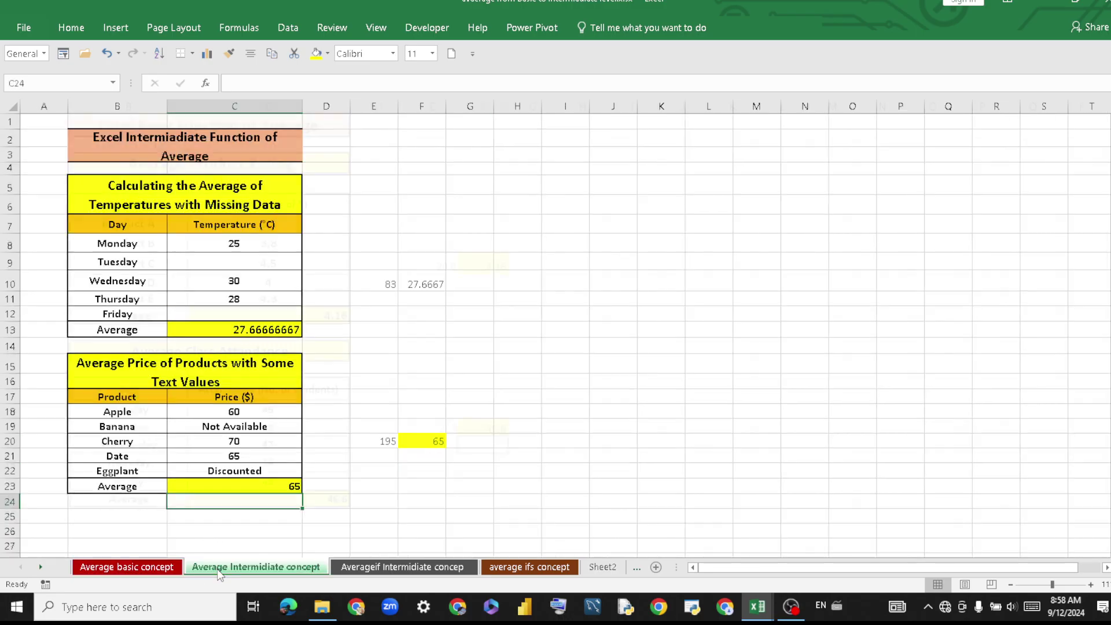
pyautogui.click(366, 568)
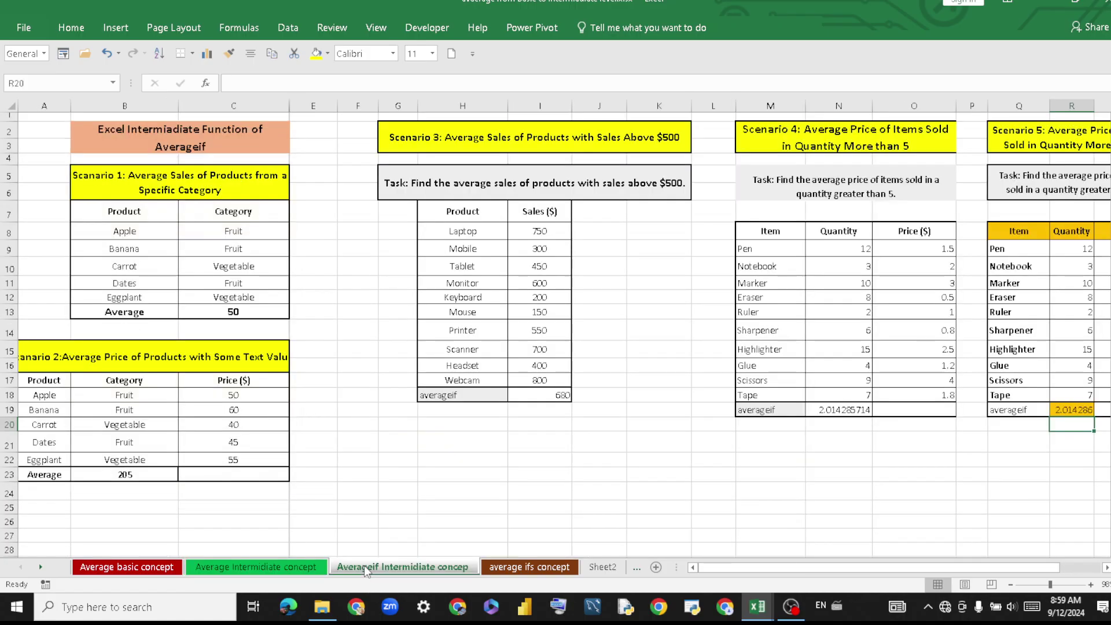
pyautogui.click(281, 568)
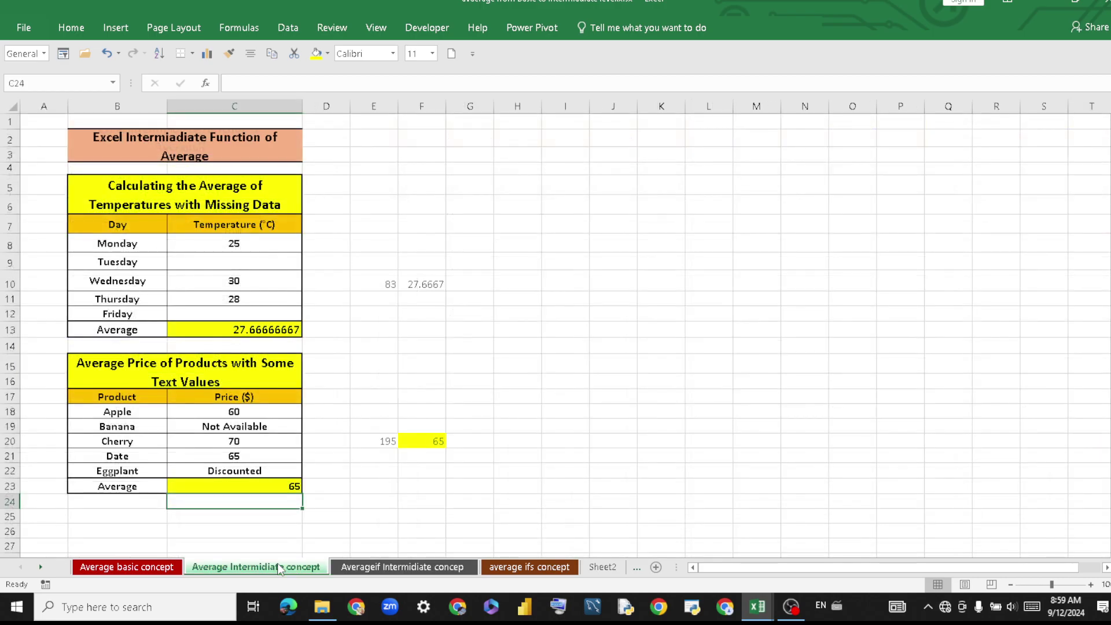